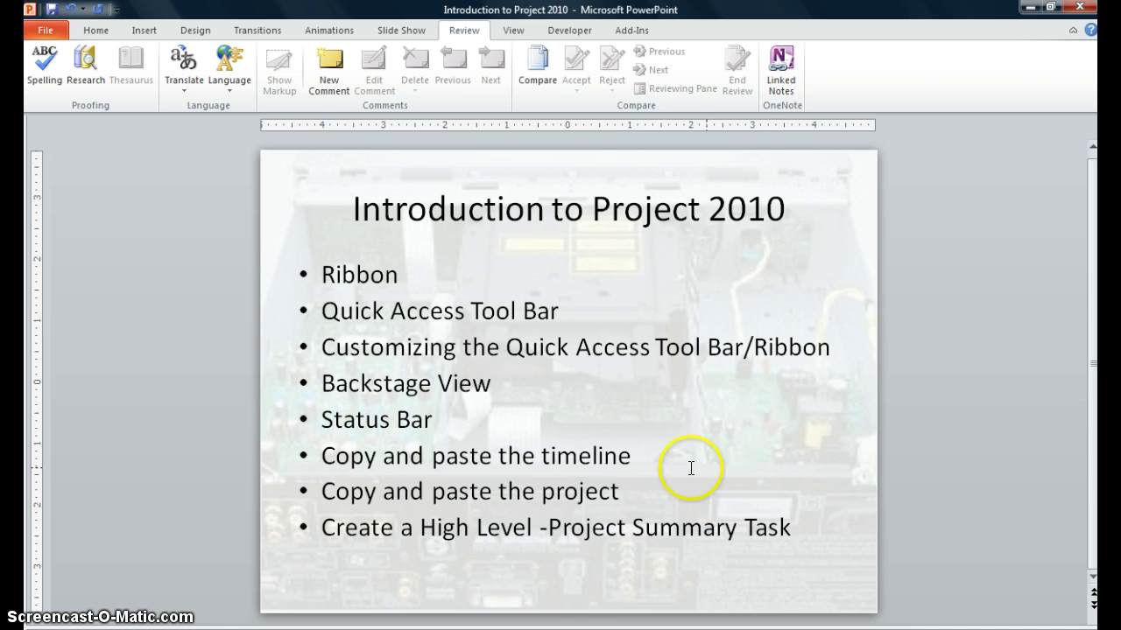
Switch to Microsoft Project and examine the commands in each ribbon category, including the Gantt Chart and Timeline formatting tools.
mouse_move(521, 629)
click(524, 604)
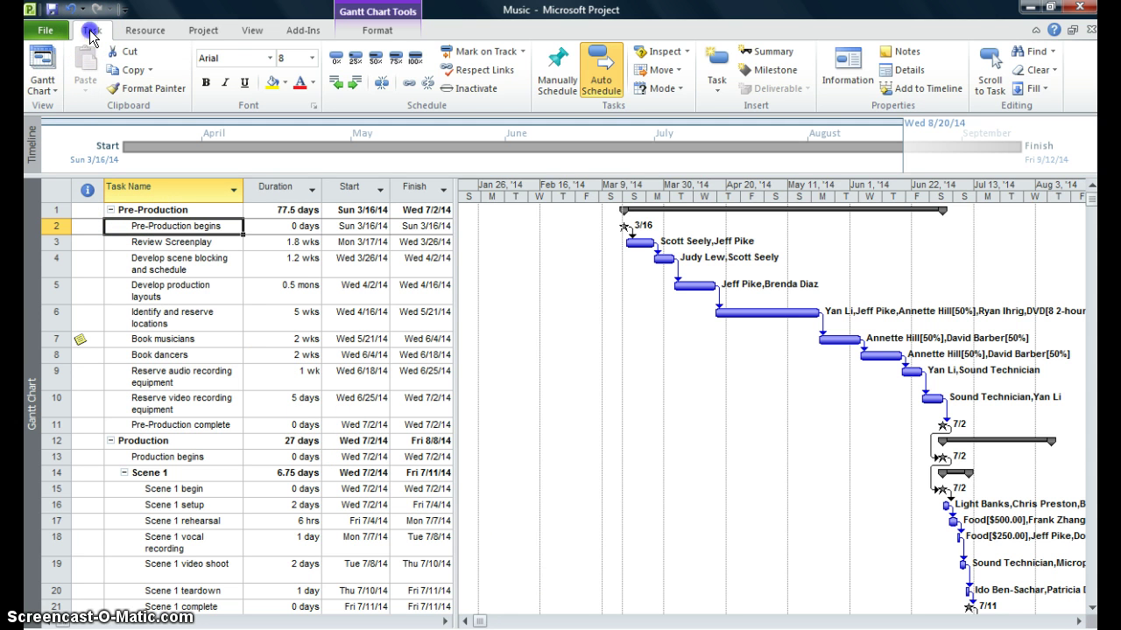
click(142, 32)
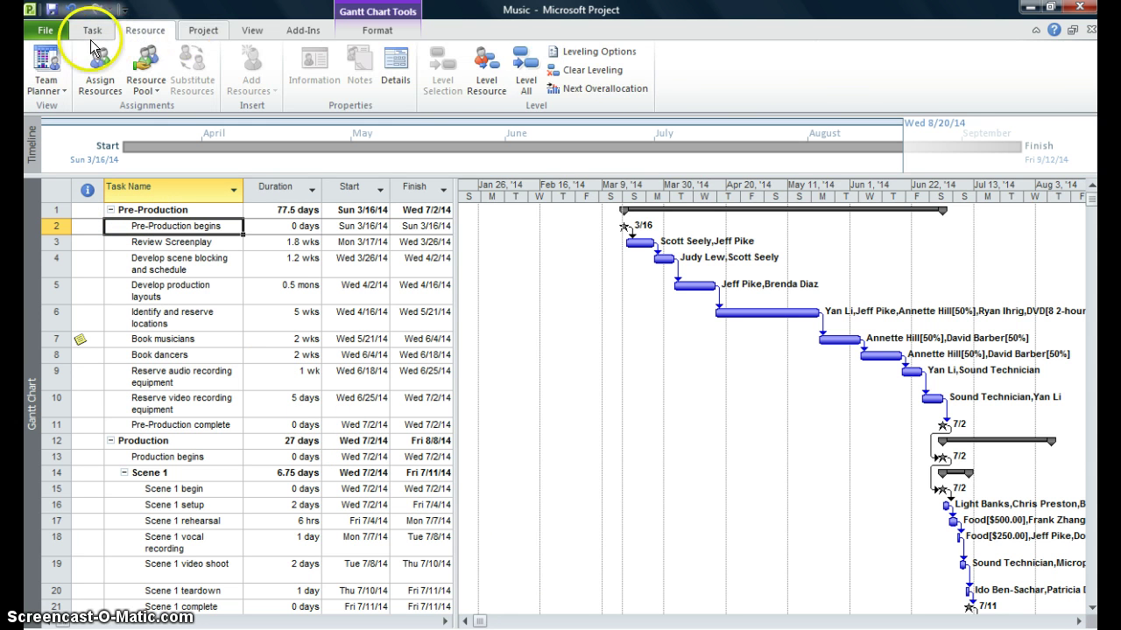
click(93, 32)
click(136, 35)
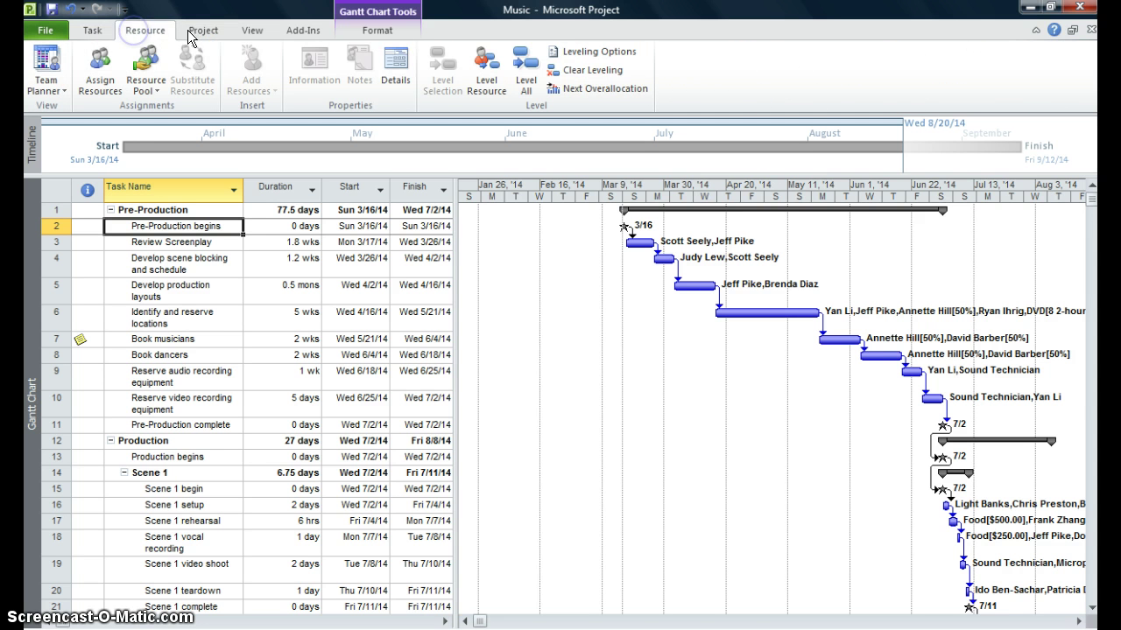
click(203, 31)
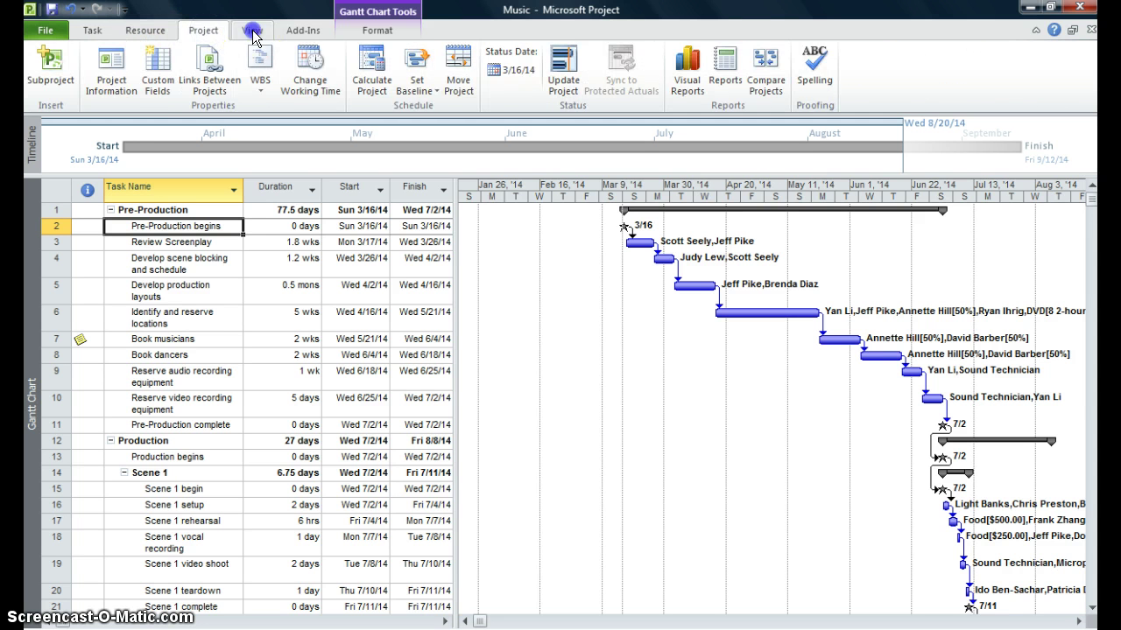
click(251, 31)
click(302, 31)
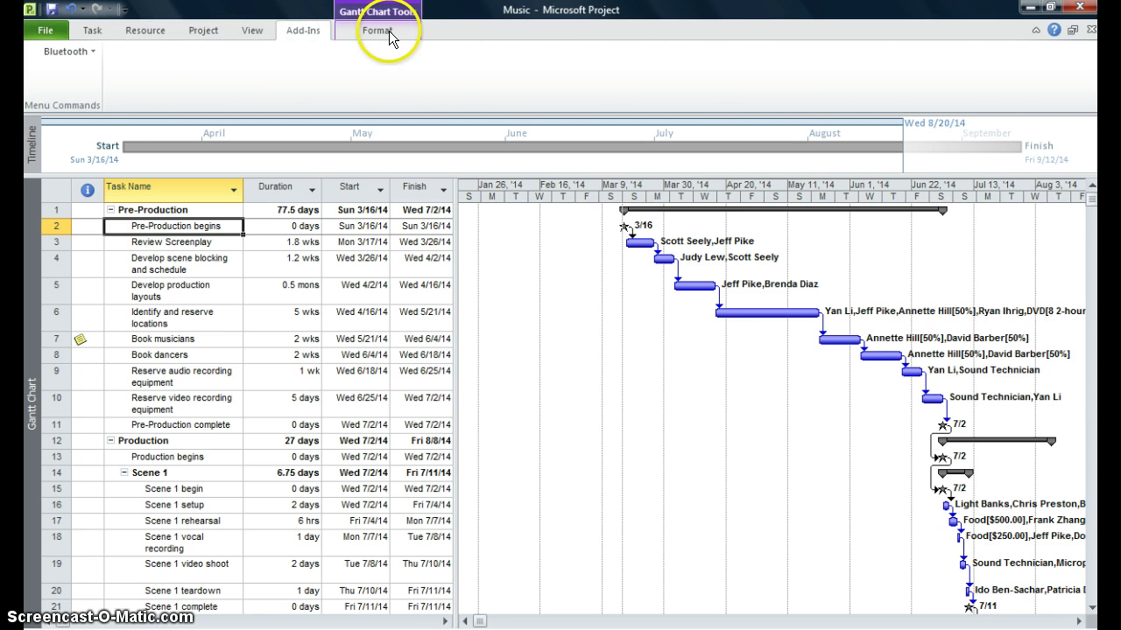
click(378, 31)
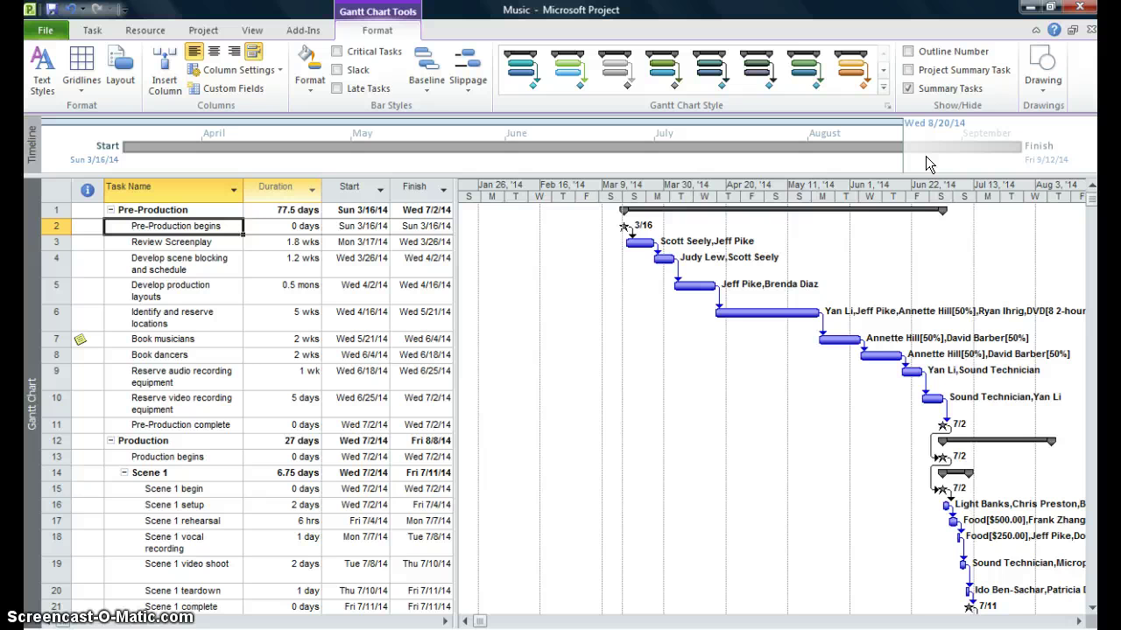
click(273, 160)
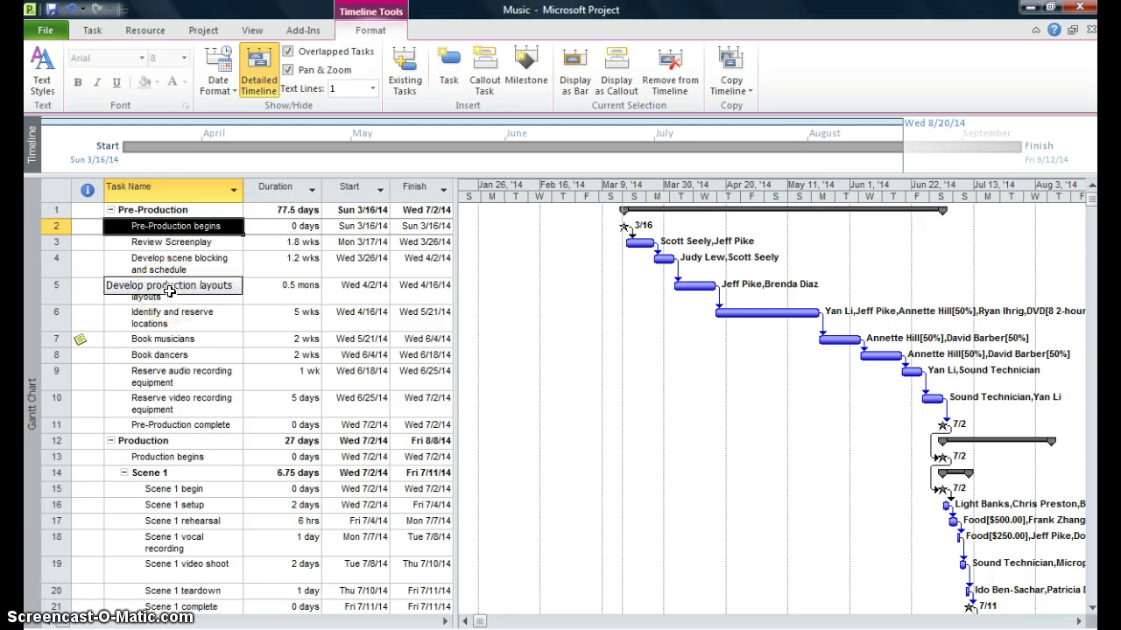
click(169, 292)
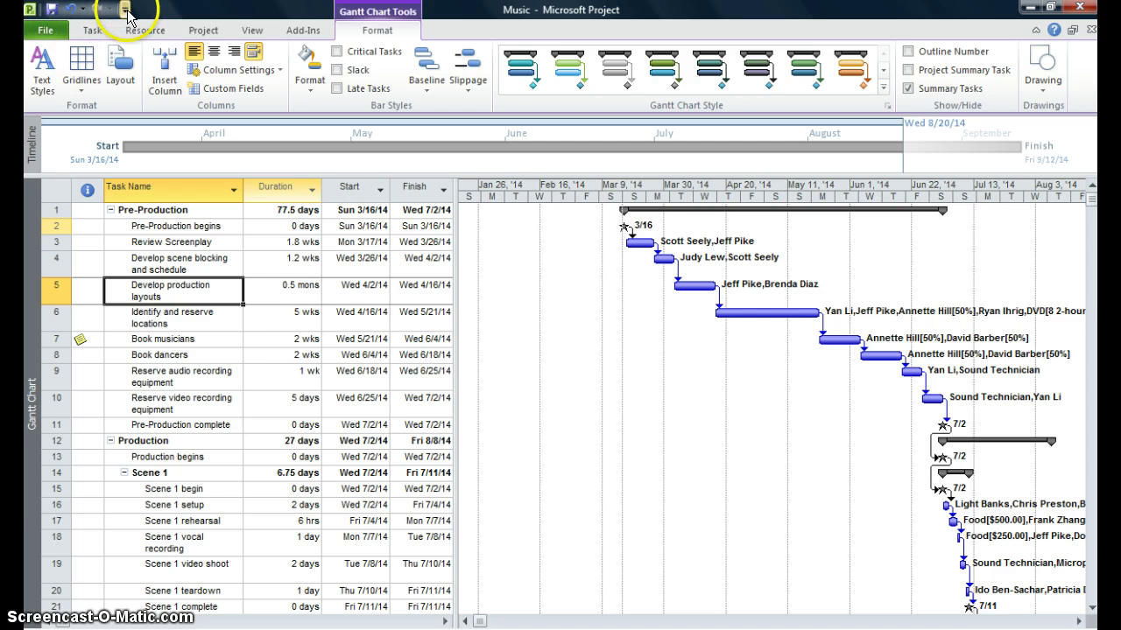
Add the Quick Print command to the Quick Access Toolbar.
click(125, 10)
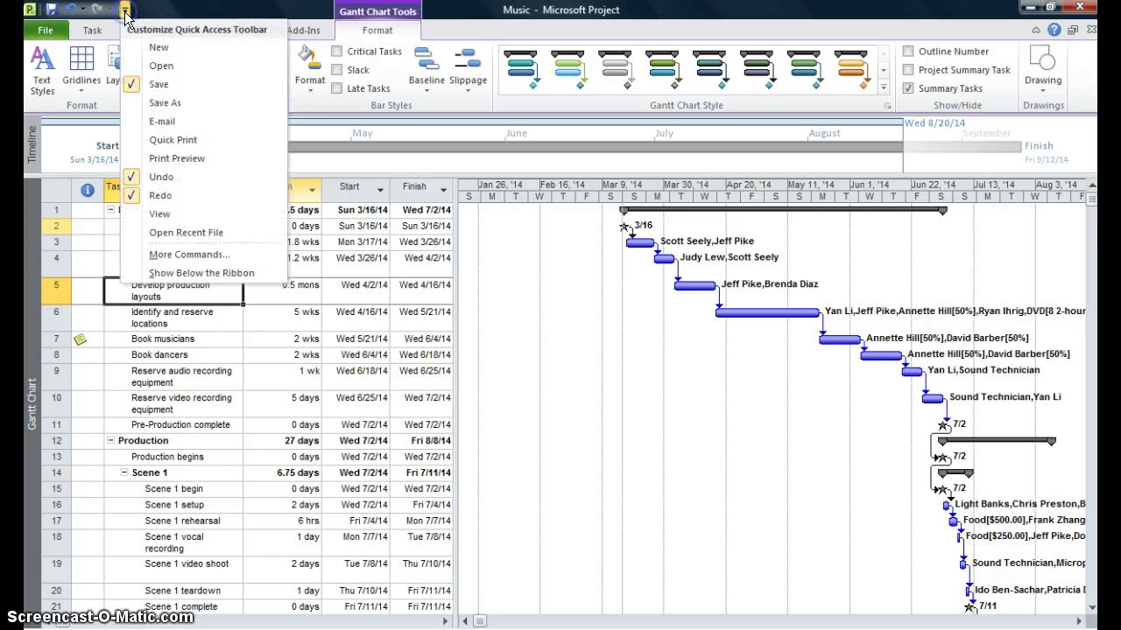
click(165, 140)
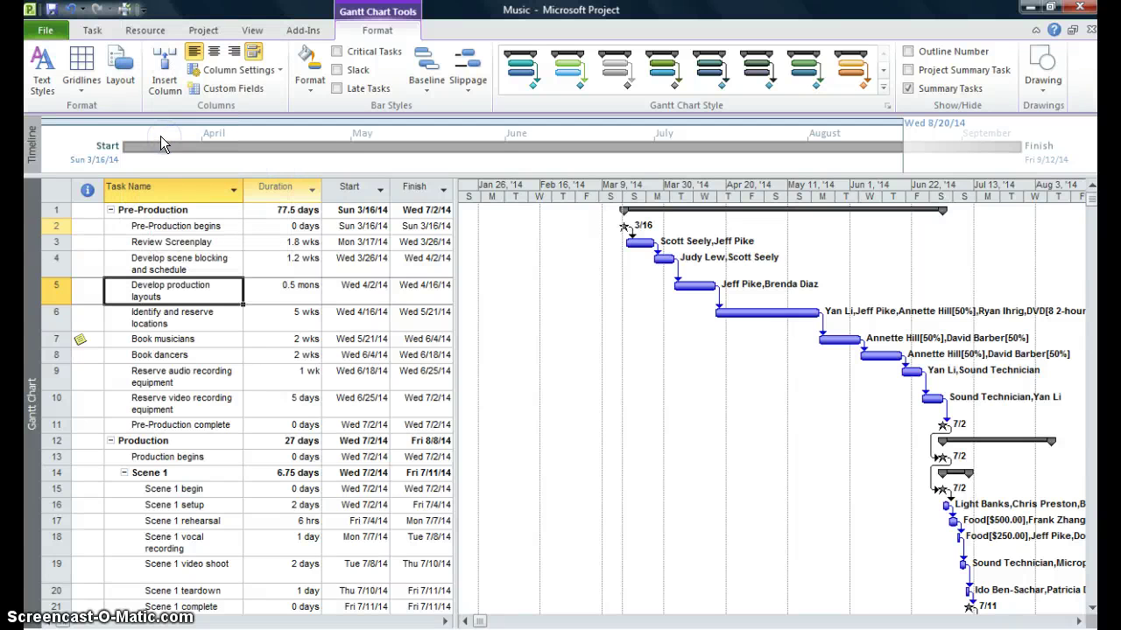
Show the Quick Access Toolbar below the ribbon, and move it back above the ribbon.
click(143, 11)
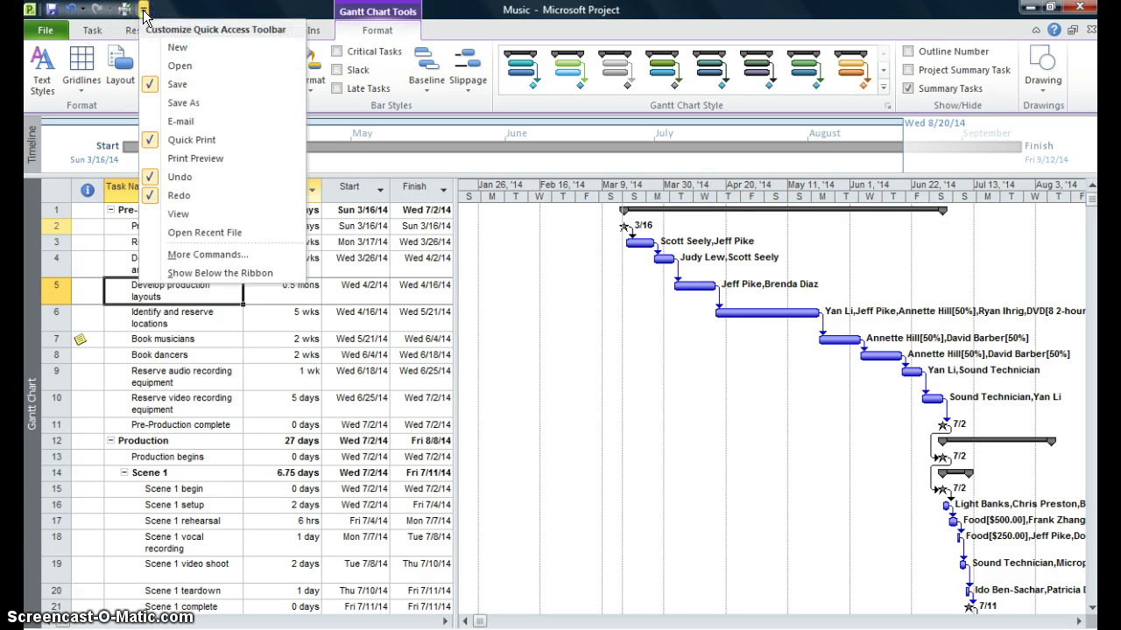
click(201, 272)
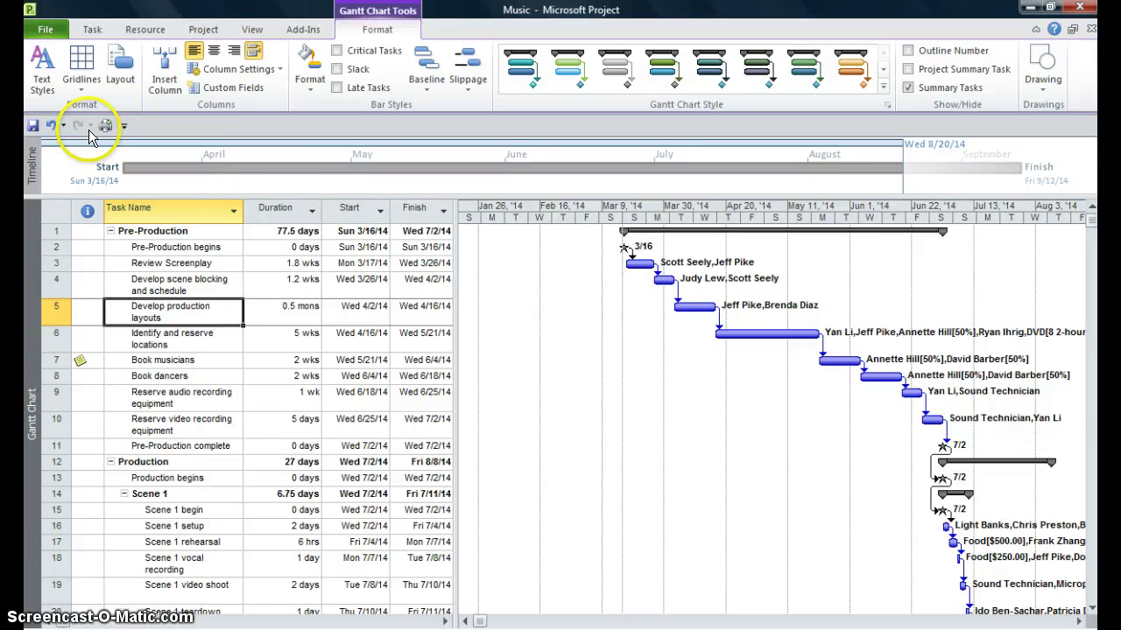
click(123, 125)
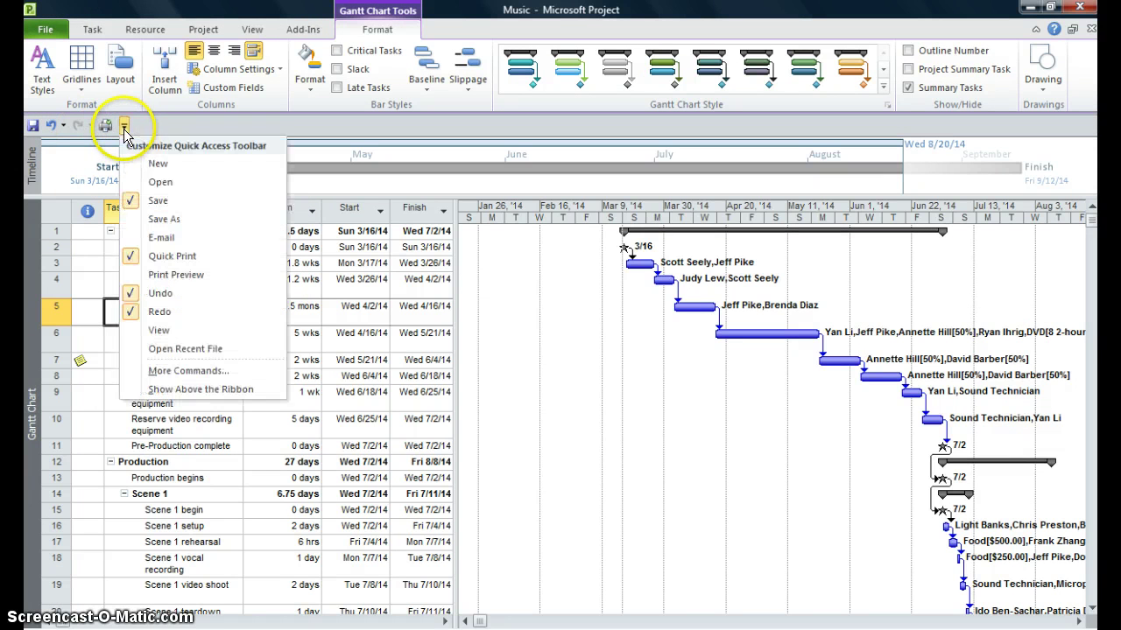
click(189, 390)
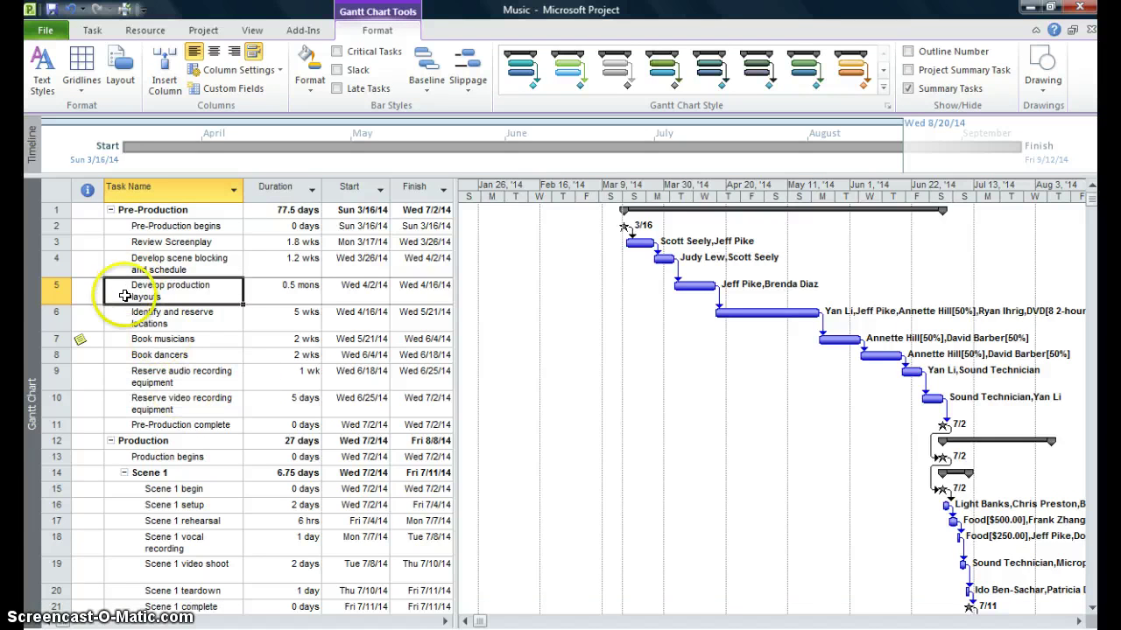
Create a new custom ribbon tab in the Project options and rename its group with the person's first name.
click(142, 8)
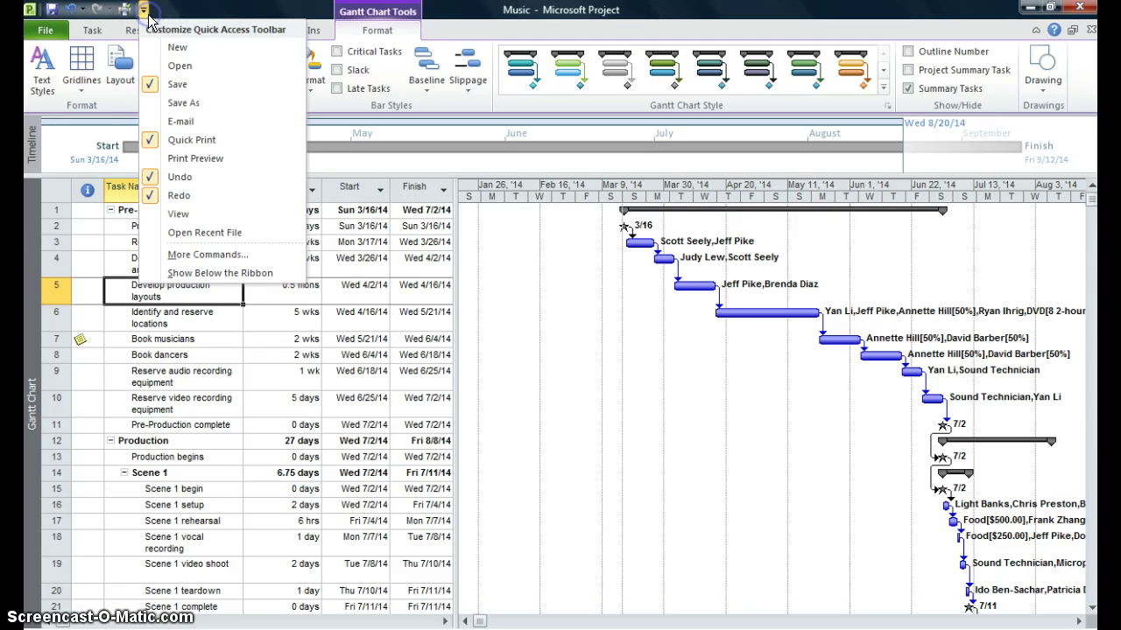
click(193, 256)
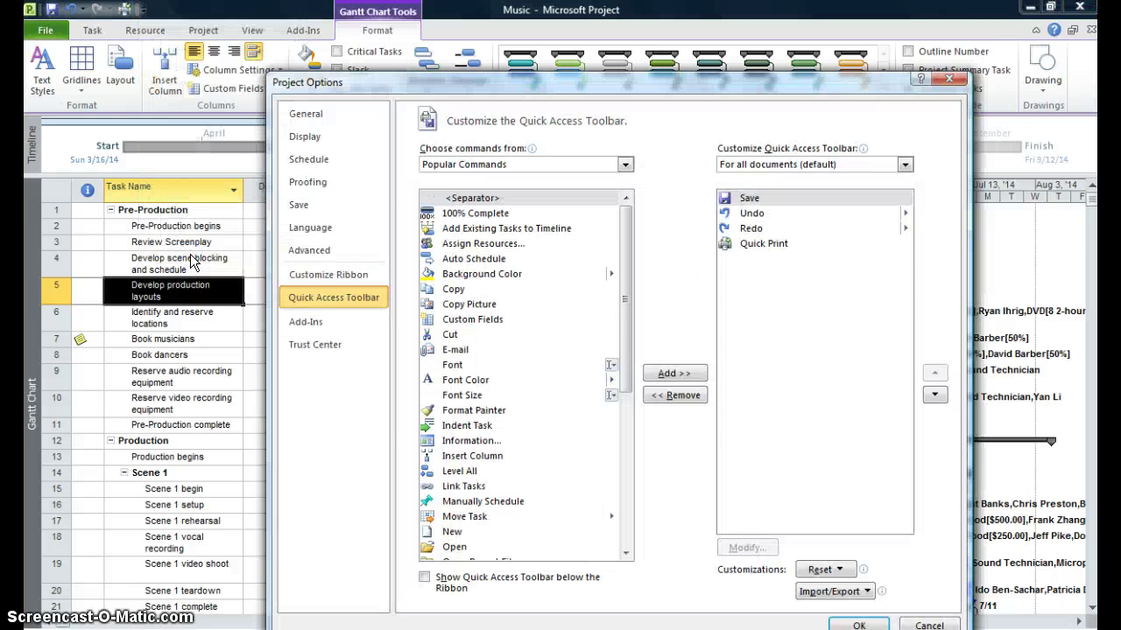
click(319, 275)
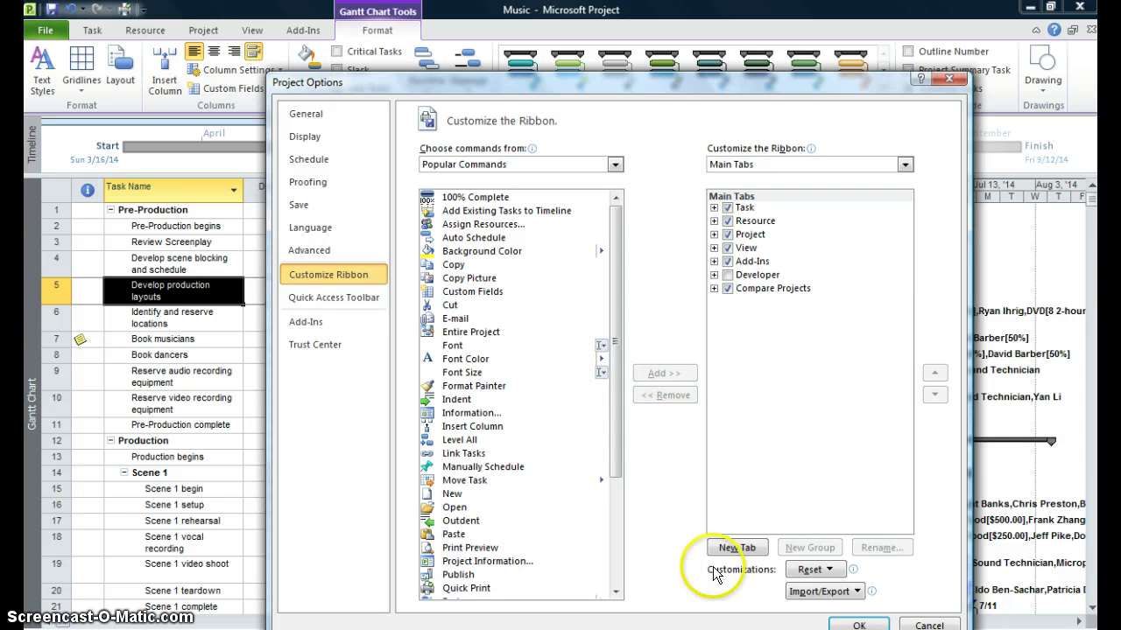
click(736, 548)
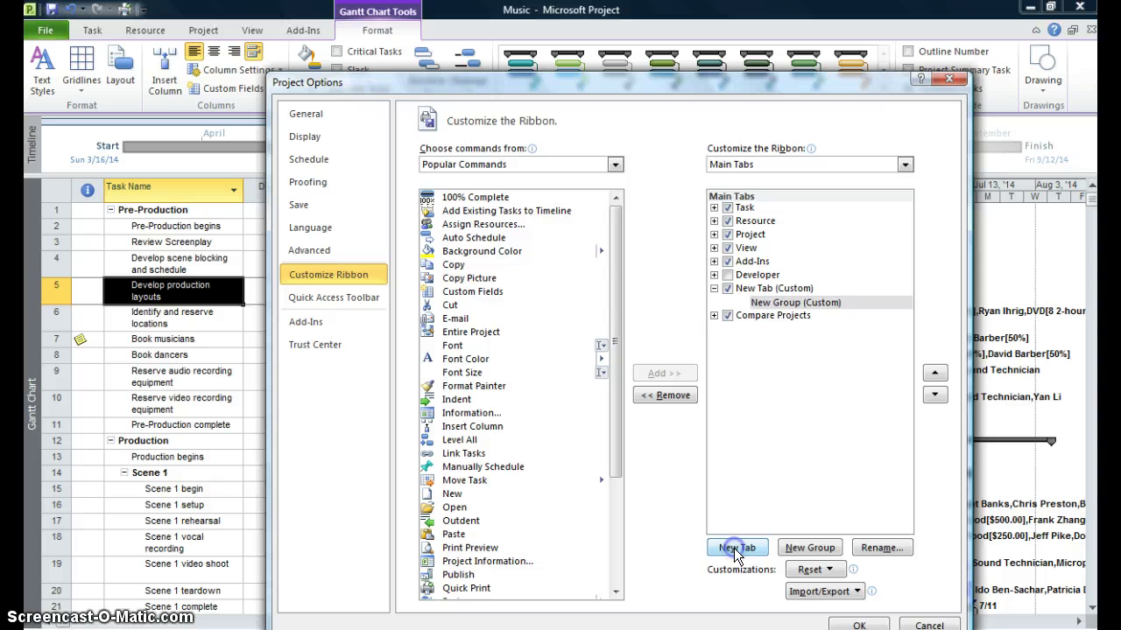
click(879, 549)
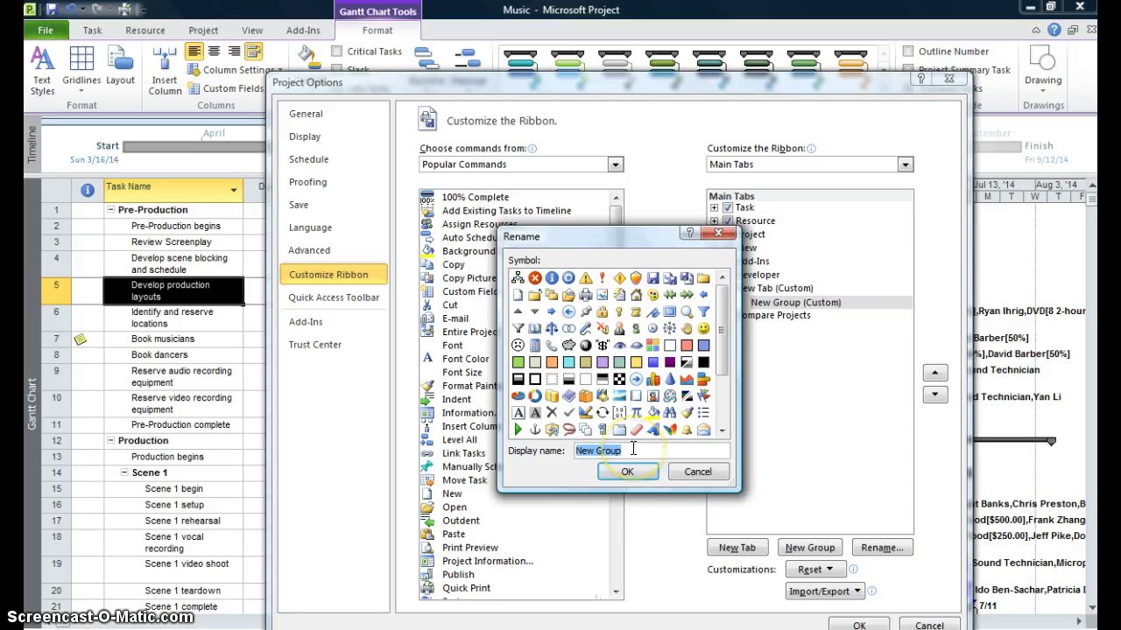
text(Denise)
click(626, 473)
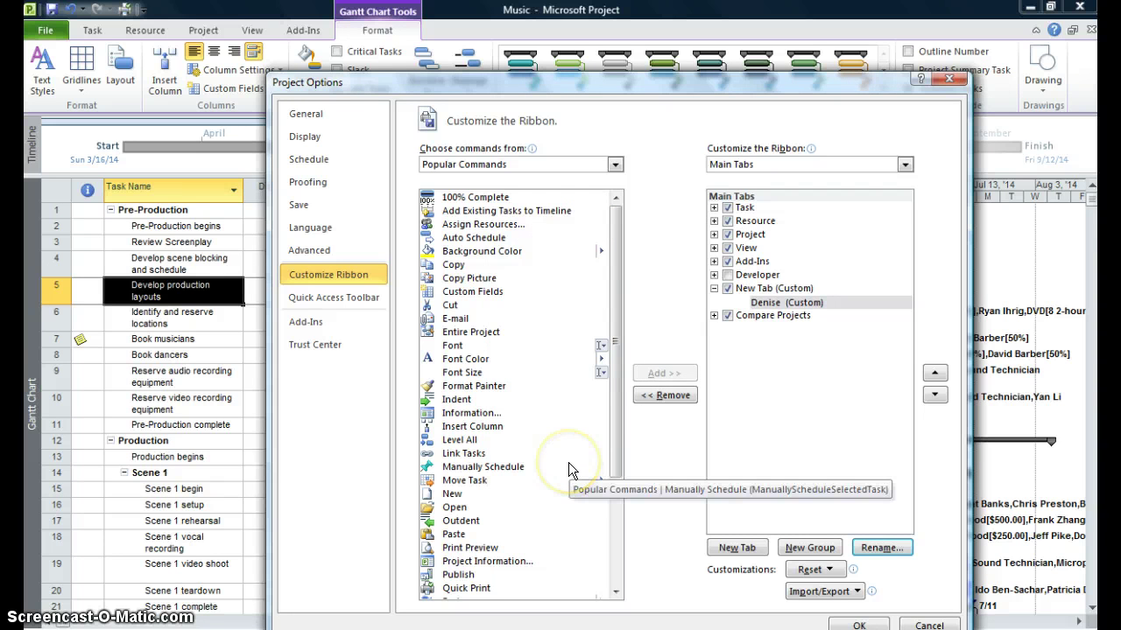
Add Format Painter from the Popular Commands to the custom ribbon group, apply the options and check the new tab.
click(462, 386)
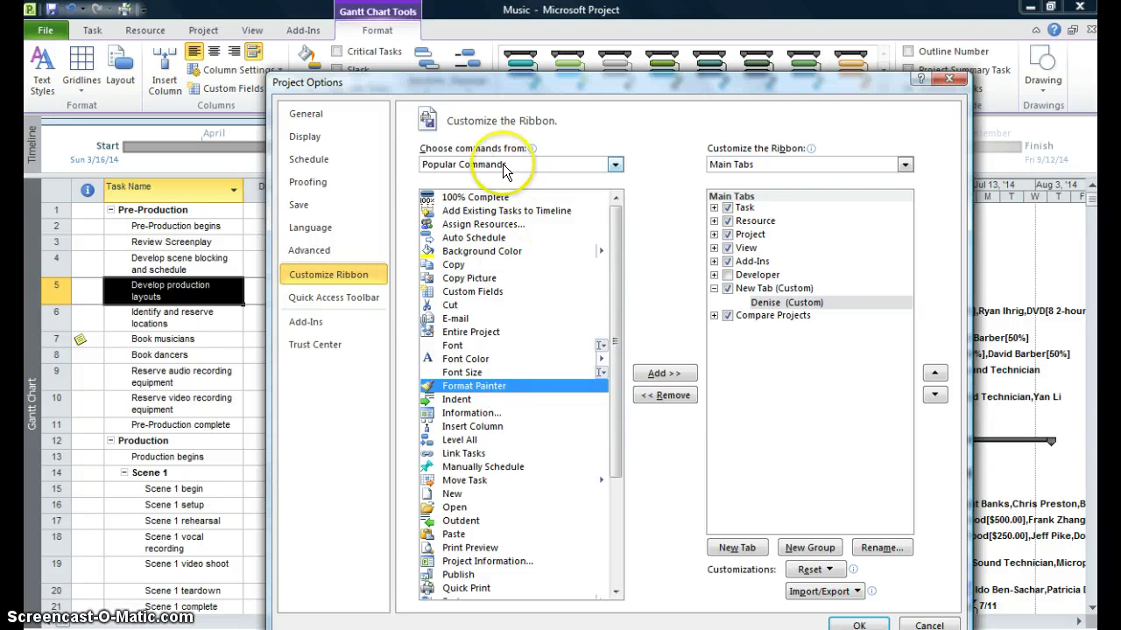
click(615, 164)
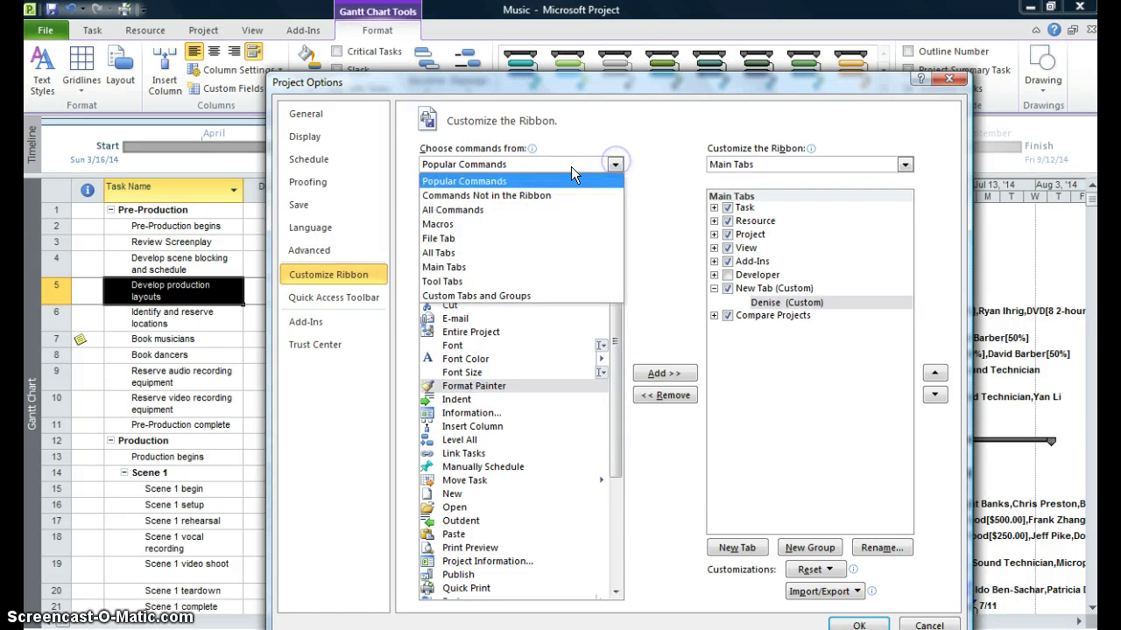
click(524, 181)
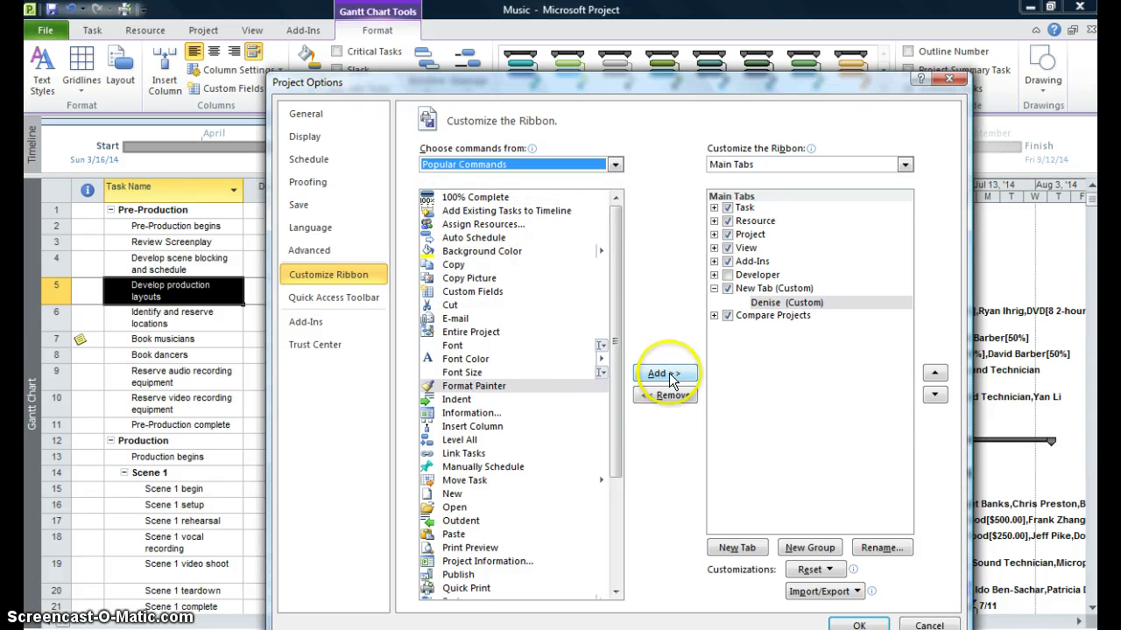
click(493, 389)
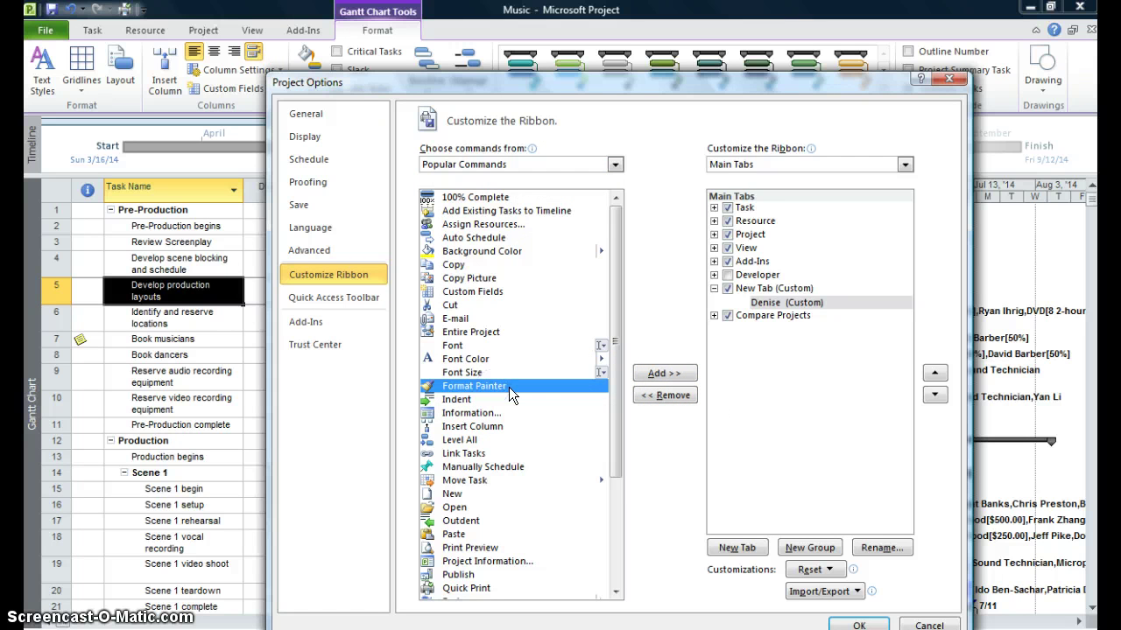
click(664, 375)
click(664, 375)
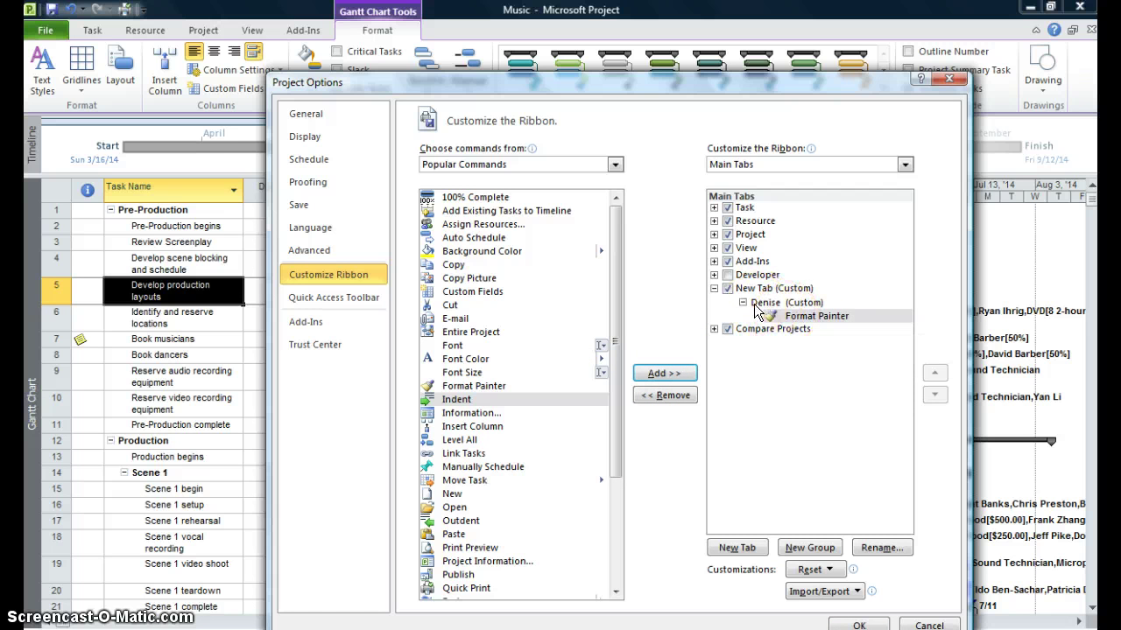
click(867, 625)
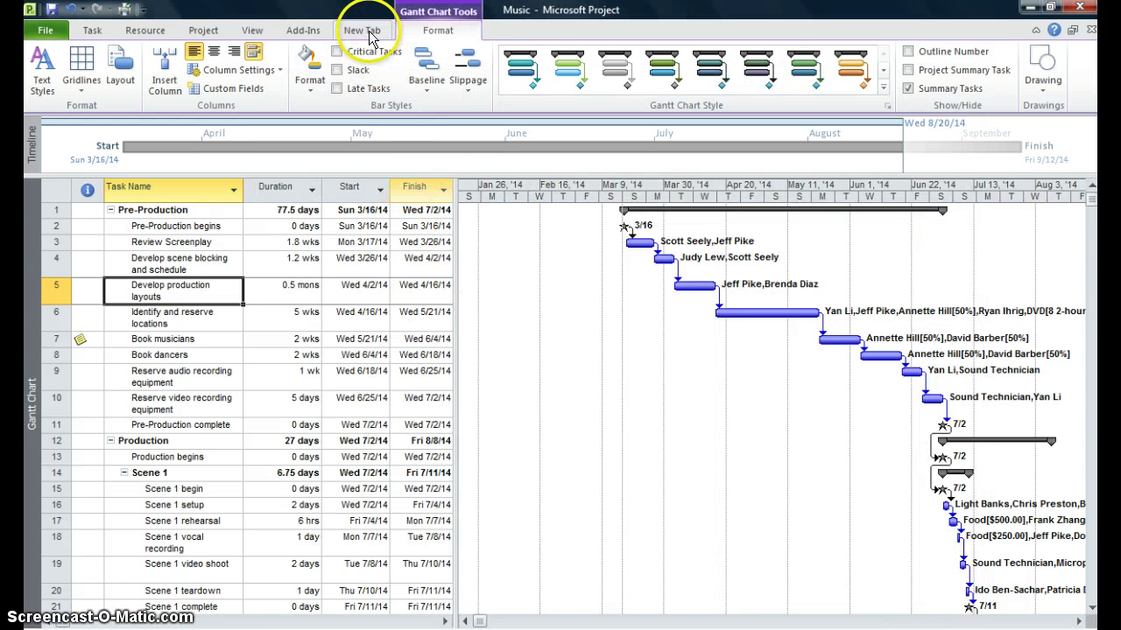
click(370, 34)
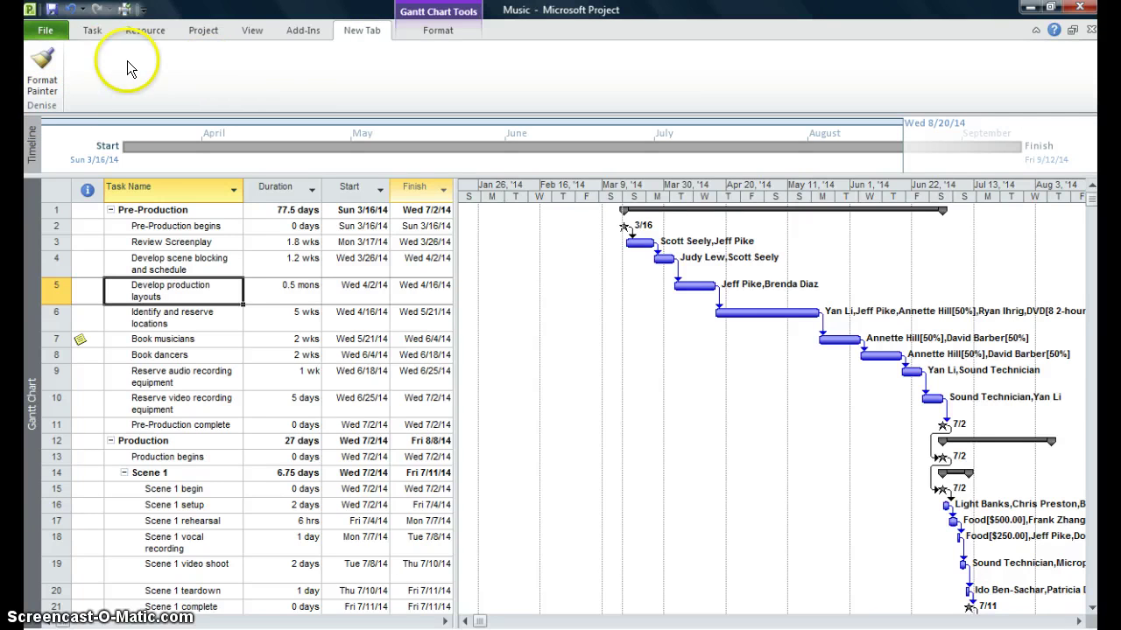
click(92, 32)
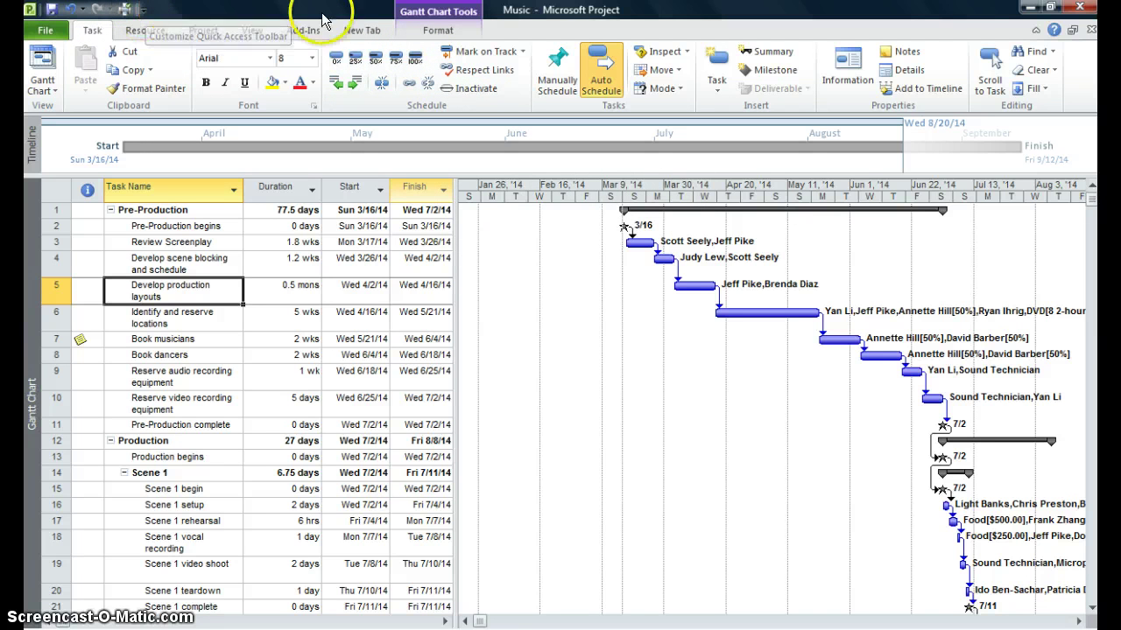
Reset all Ribbon and Quick Access Toolbar customizations in the Project options and apply the change.
click(143, 10)
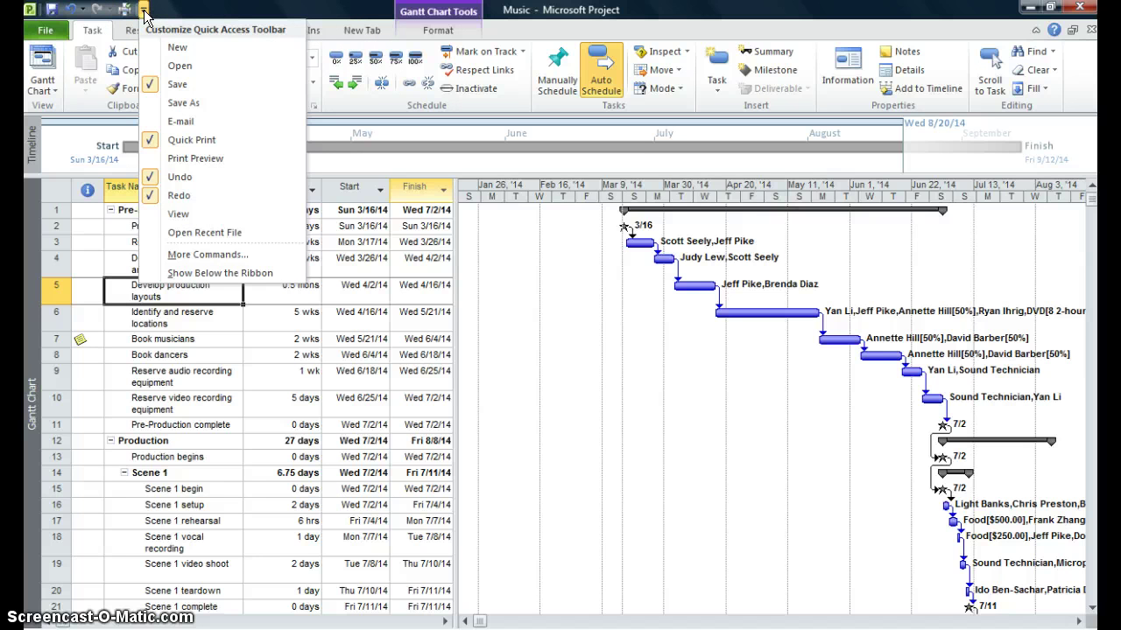
click(197, 256)
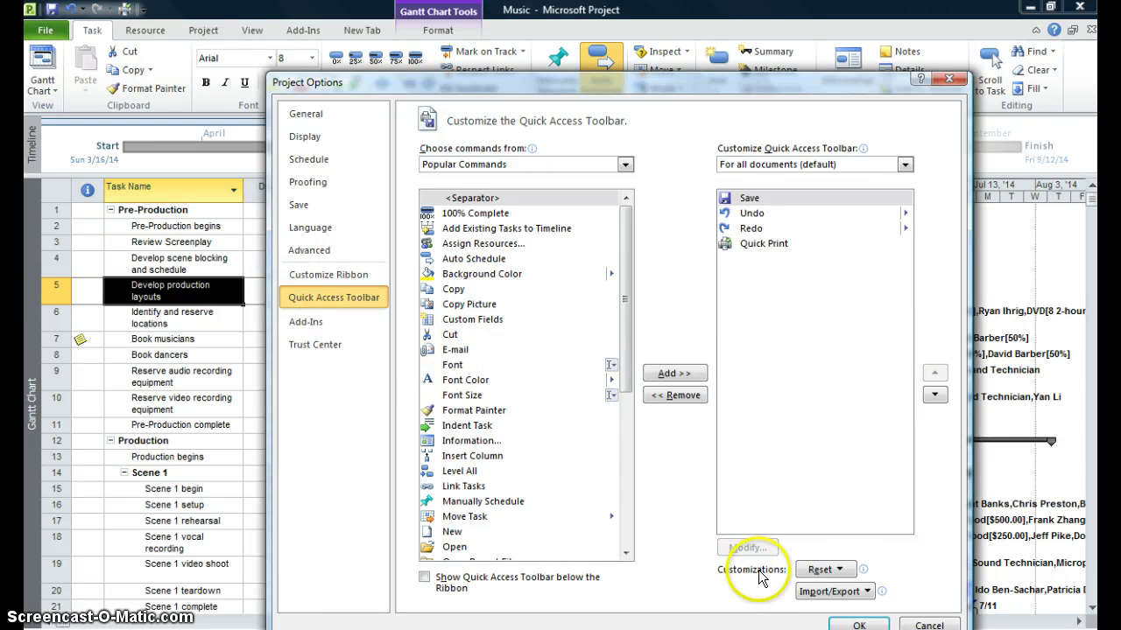
click(820, 570)
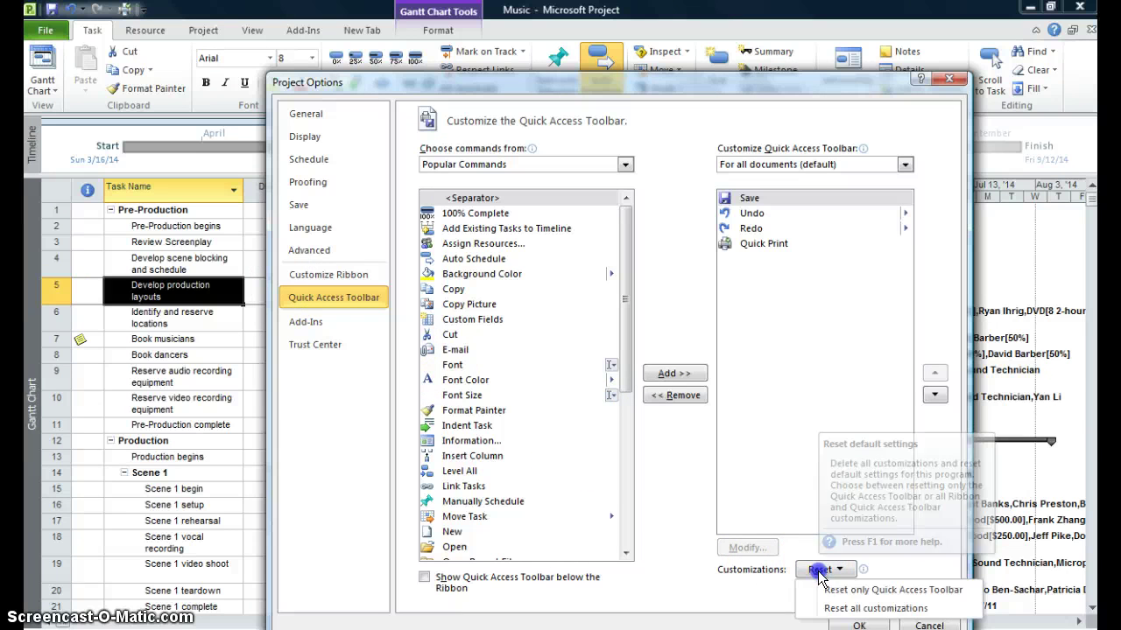
click(848, 610)
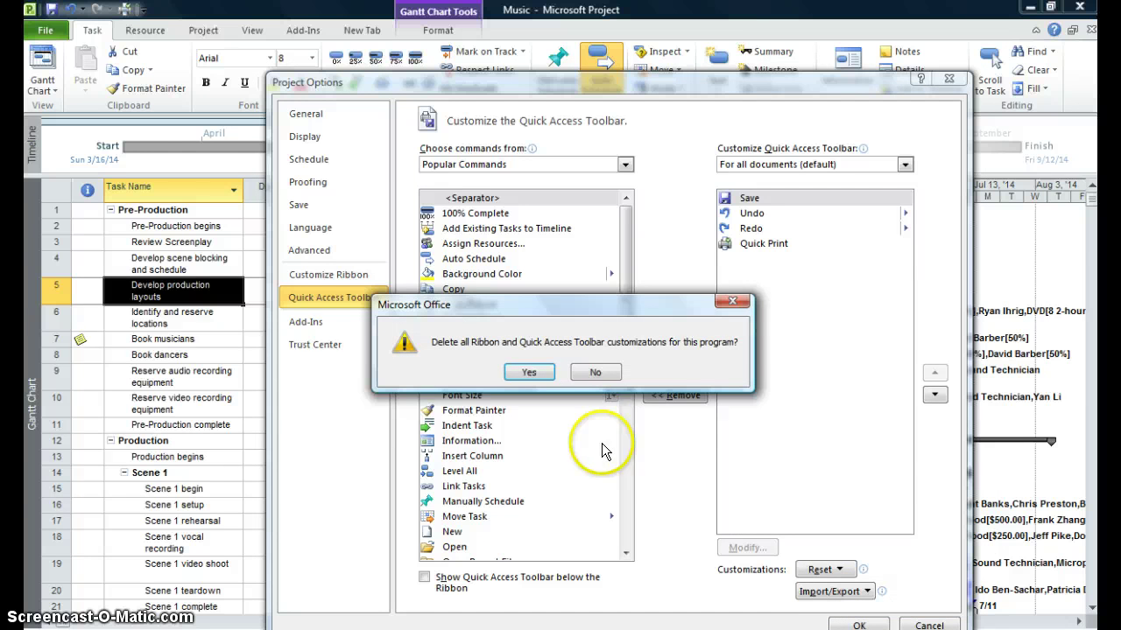
click(528, 373)
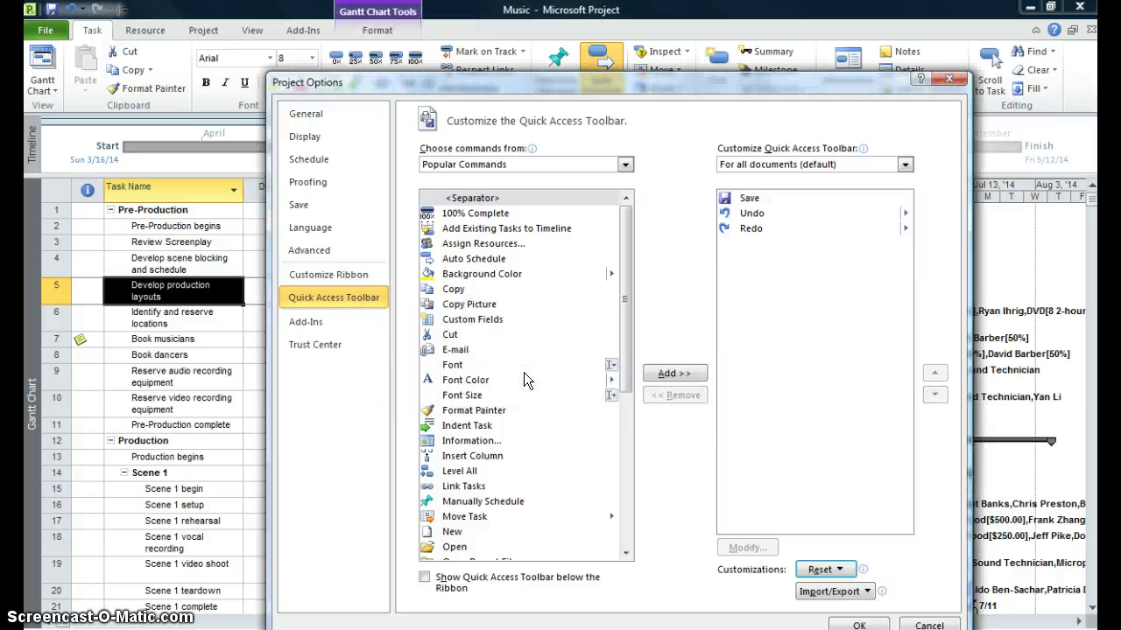
click(856, 624)
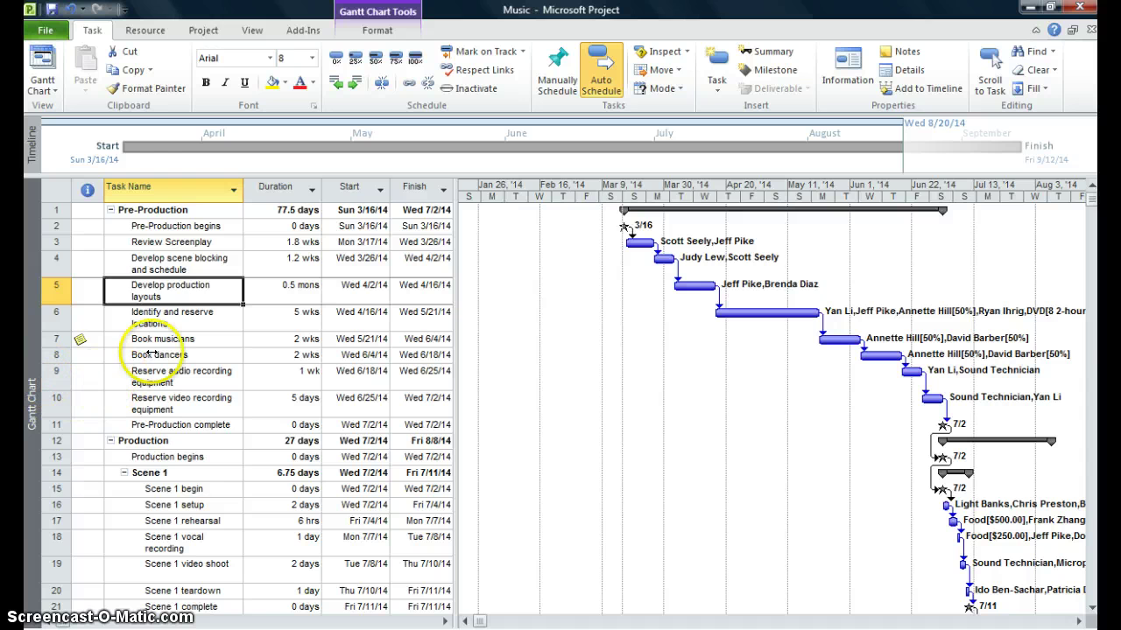
Show the View Bar beside the Gantt chart and hide it again, twice.
right_click(30, 355)
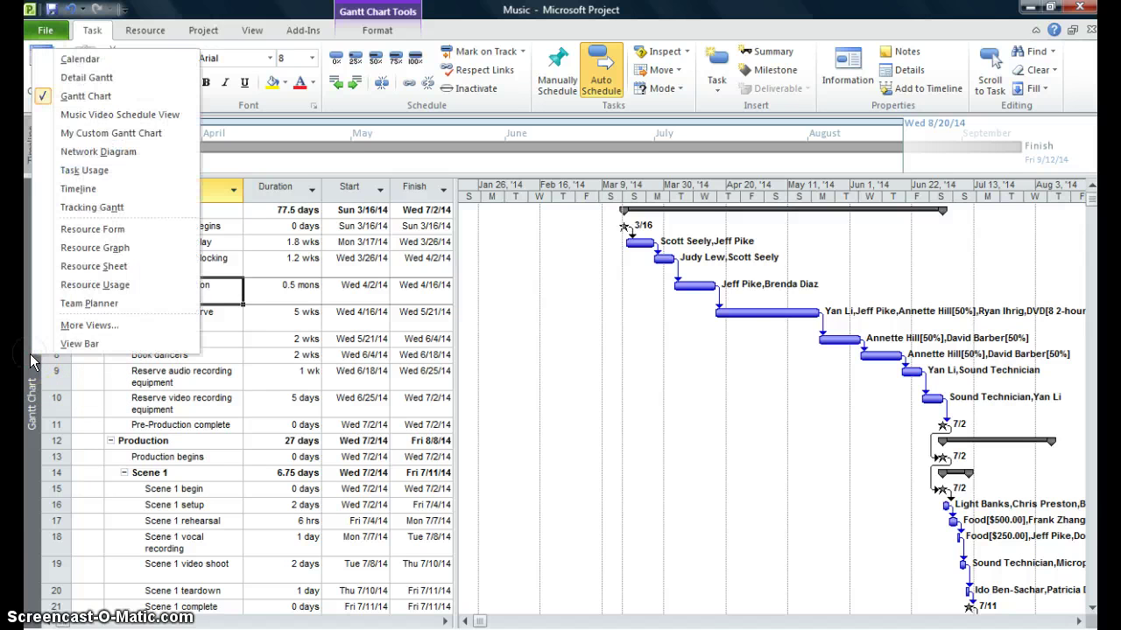
click(76, 347)
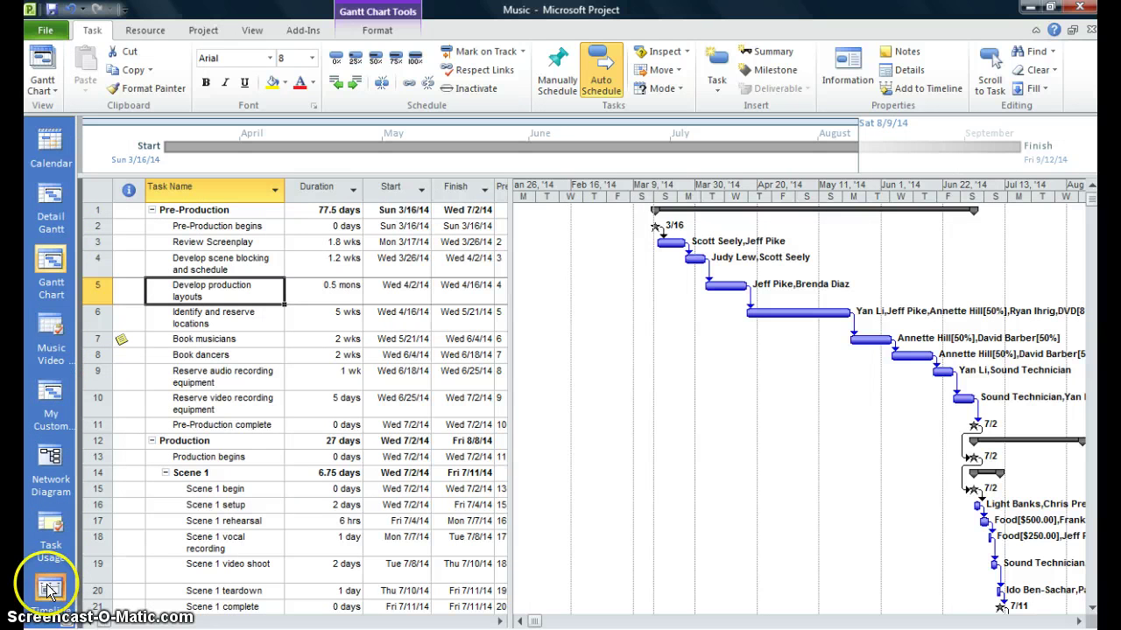
right_click(60, 175)
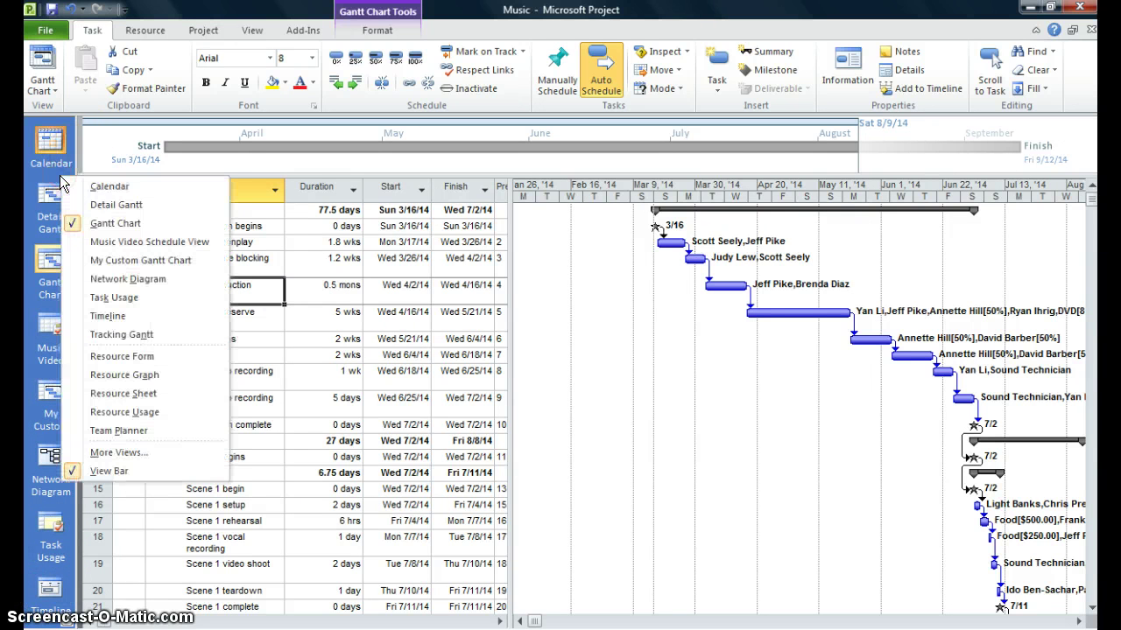
click(109, 472)
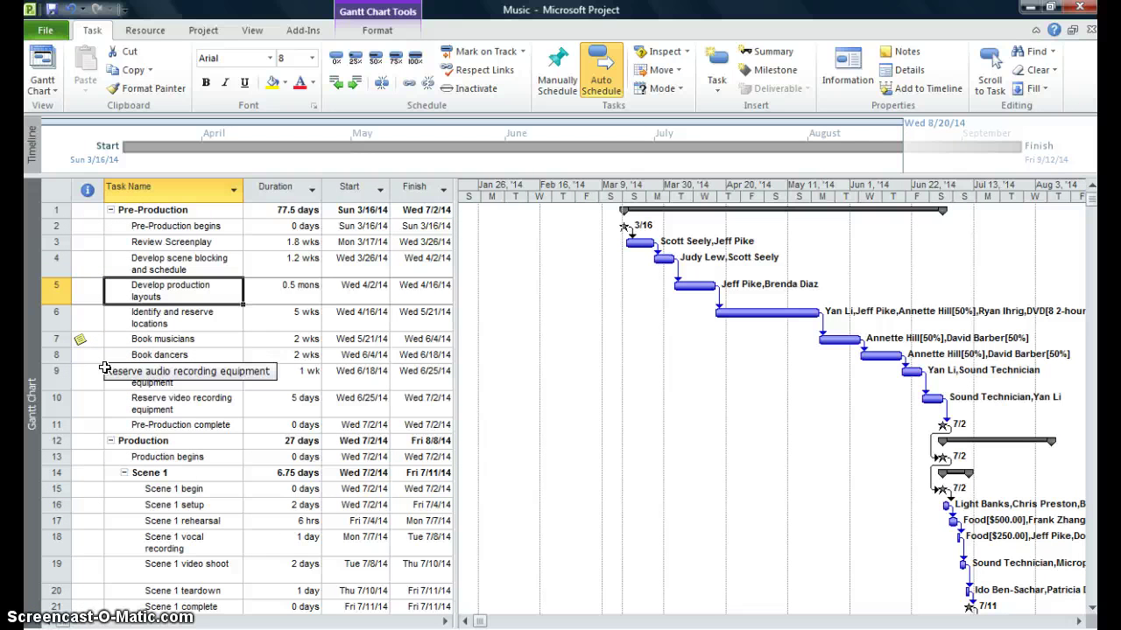
right_click(31, 372)
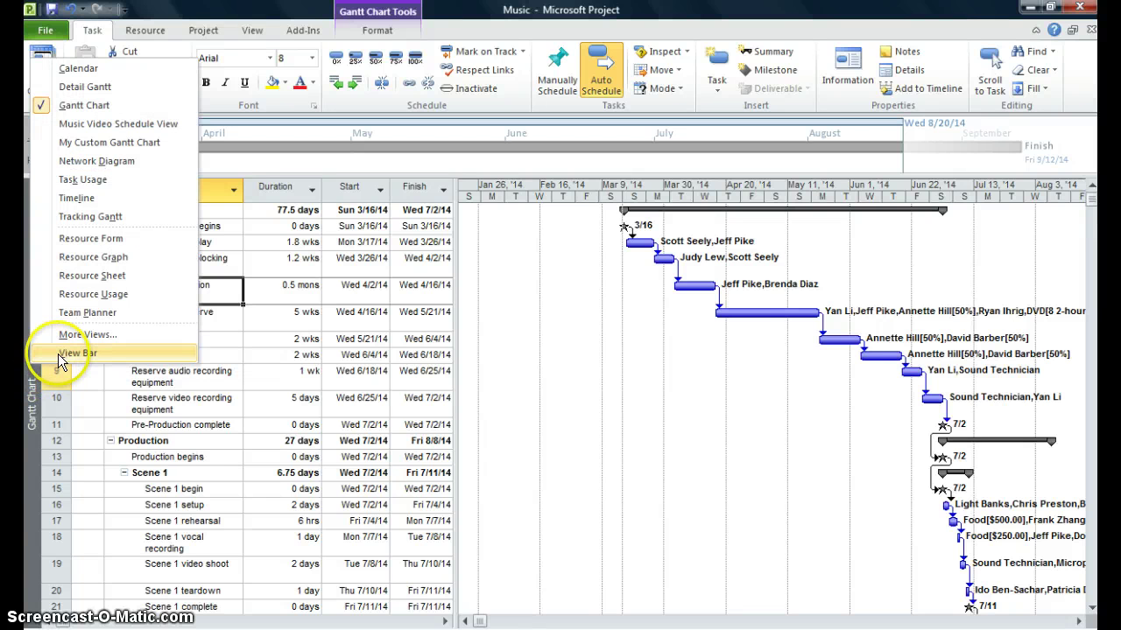
click(61, 359)
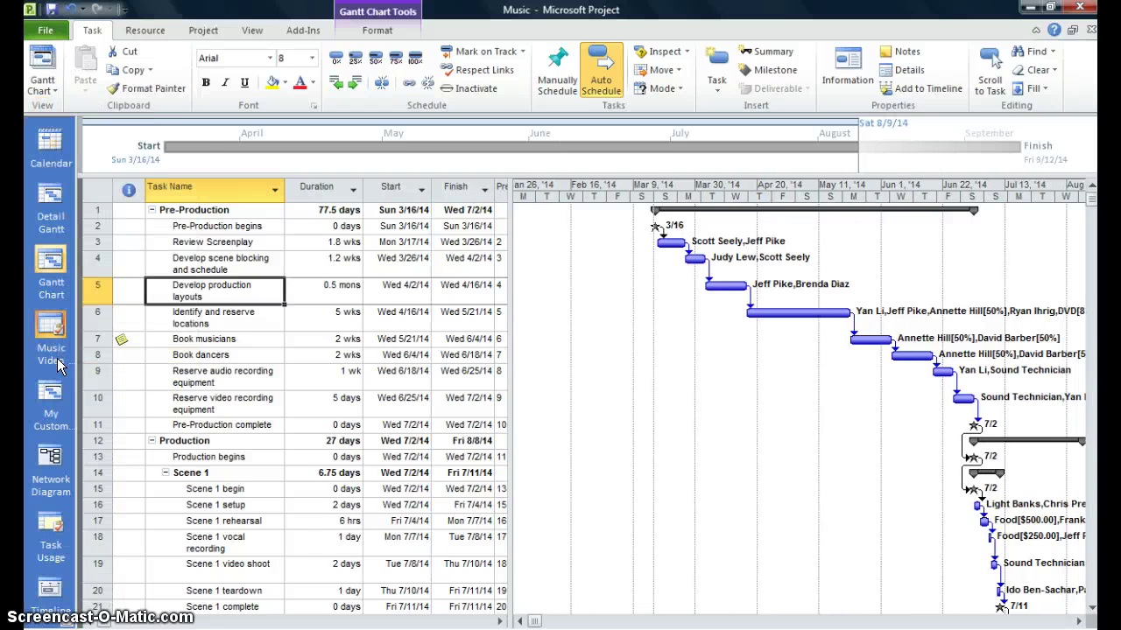
right_click(59, 363)
click(81, 347)
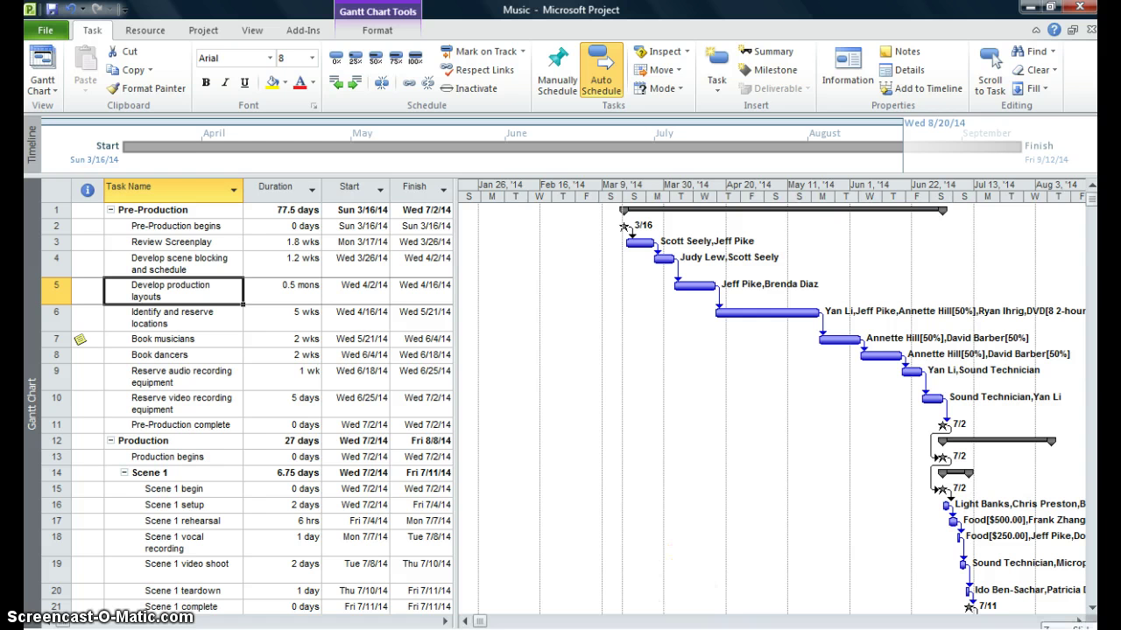
Zoom the Gantt chart's timescale out and back in, and look along the chart through the project's dates.
key(ctrl+slash)
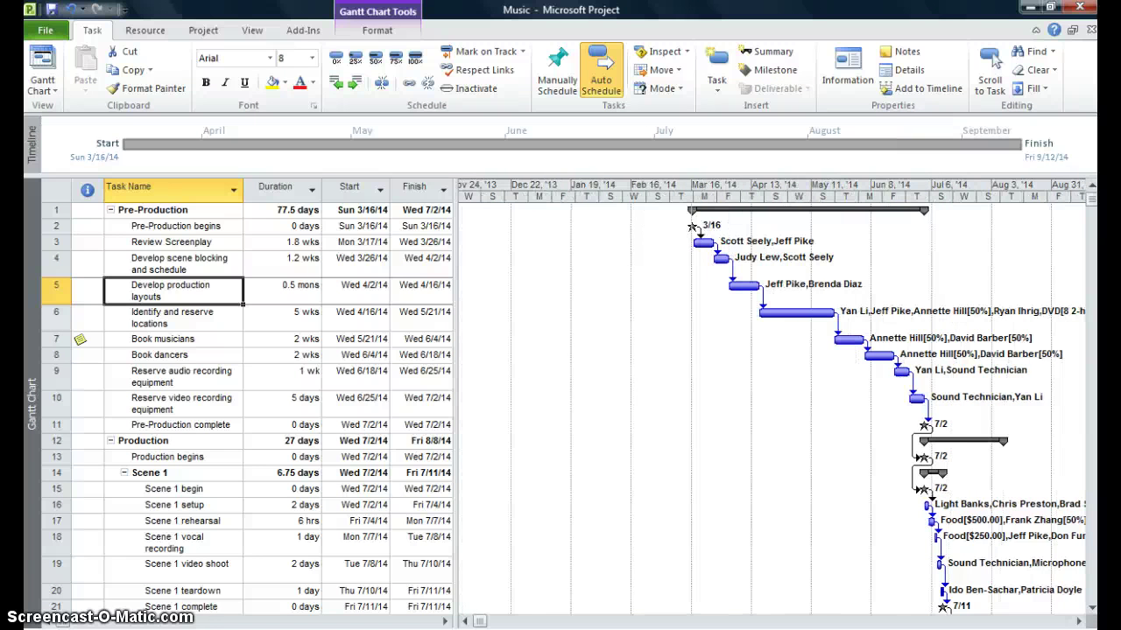
key(ctrl+slash)
key(ctrl+slash)
key(ctrl+slash)
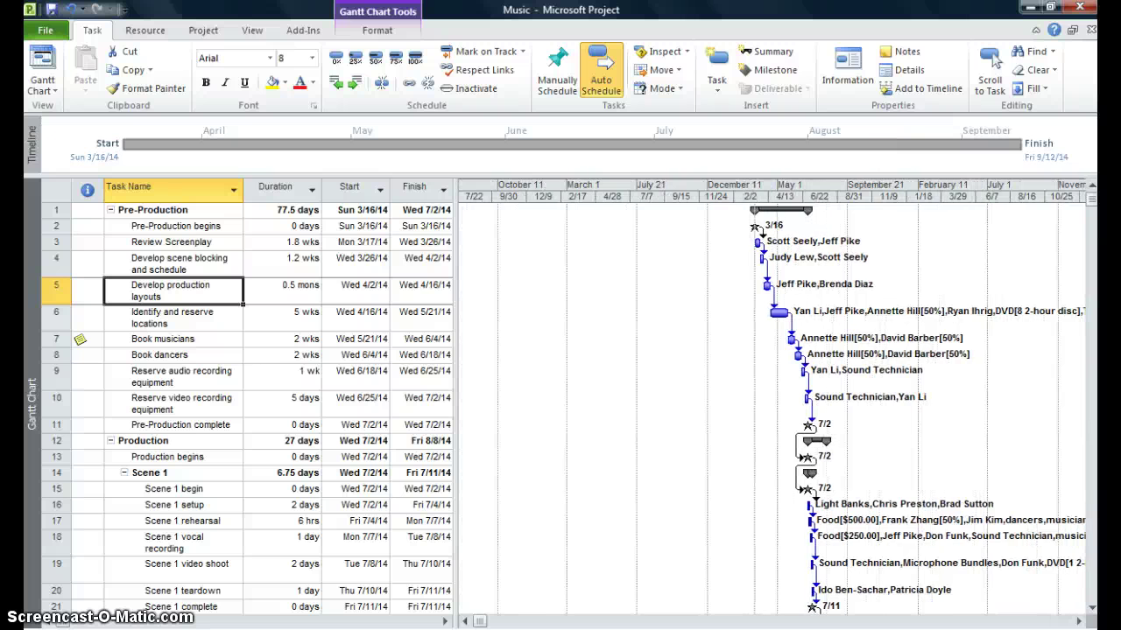
key(ctrl+slash)
key(ctrl+slash)
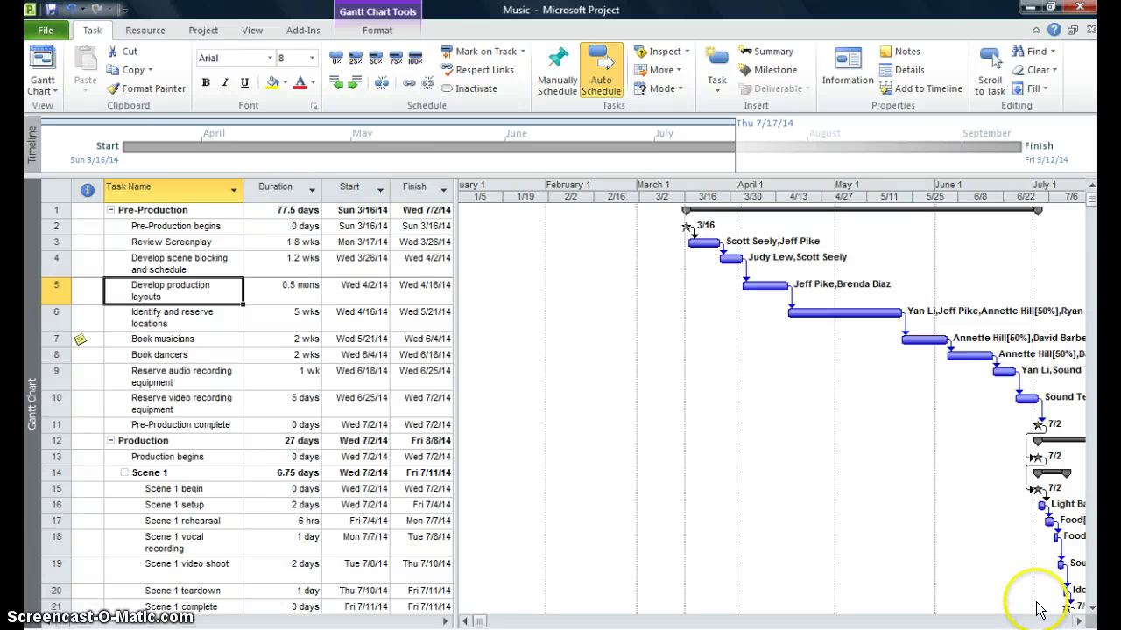
click(1079, 622)
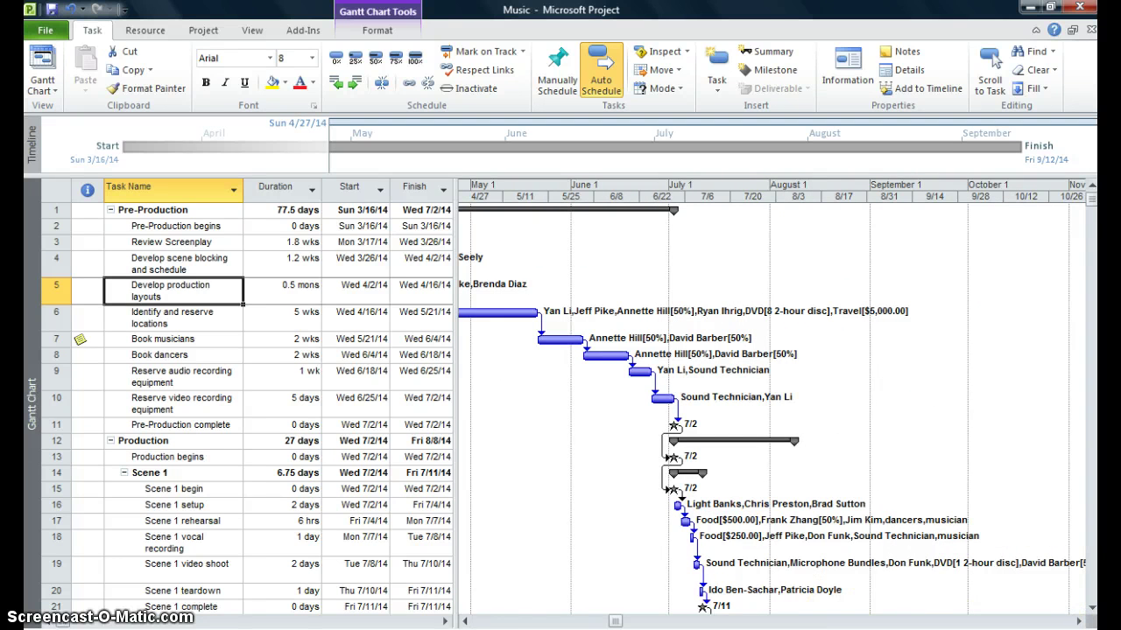
click(466, 622)
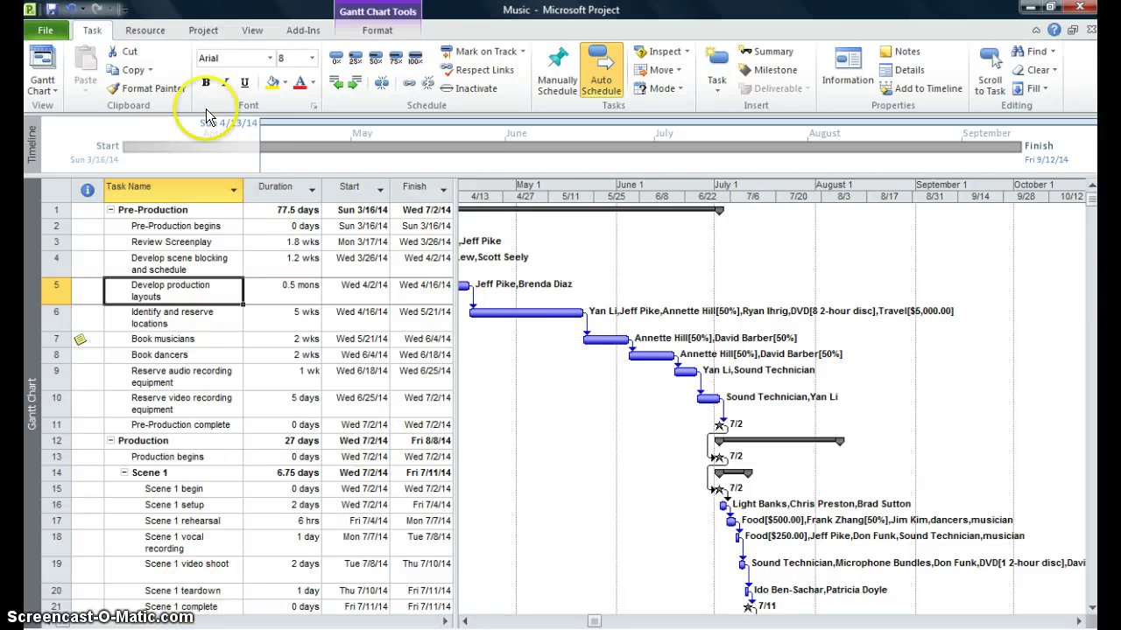
click(609, 95)
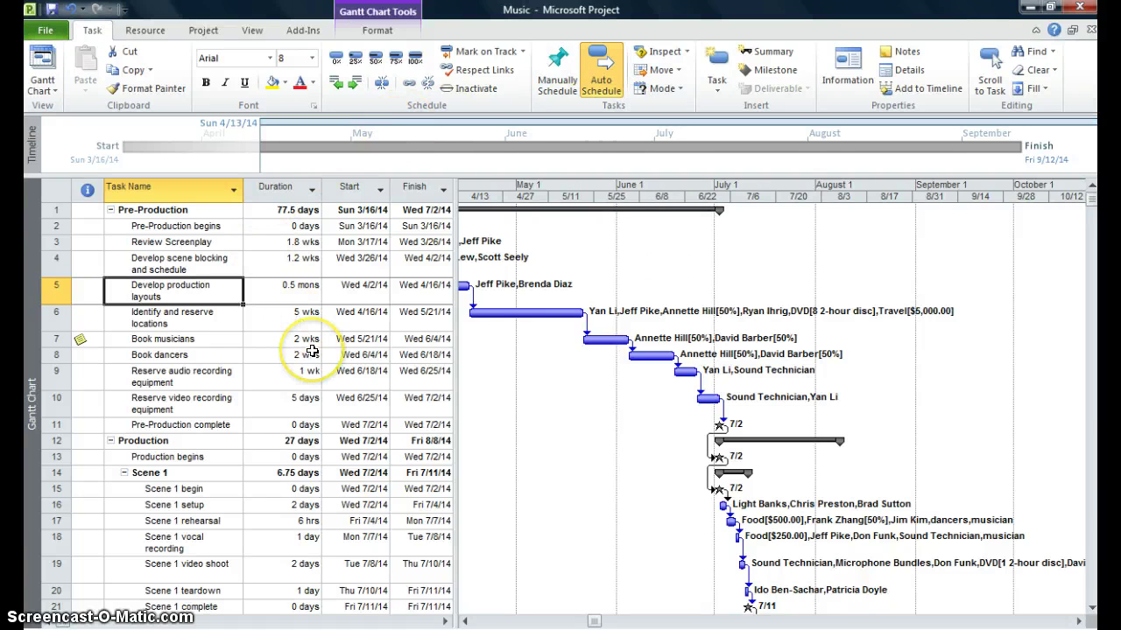
Set the project's start date to 3/16/2011 in the project information and check the rescheduled tasks.
click(43, 32)
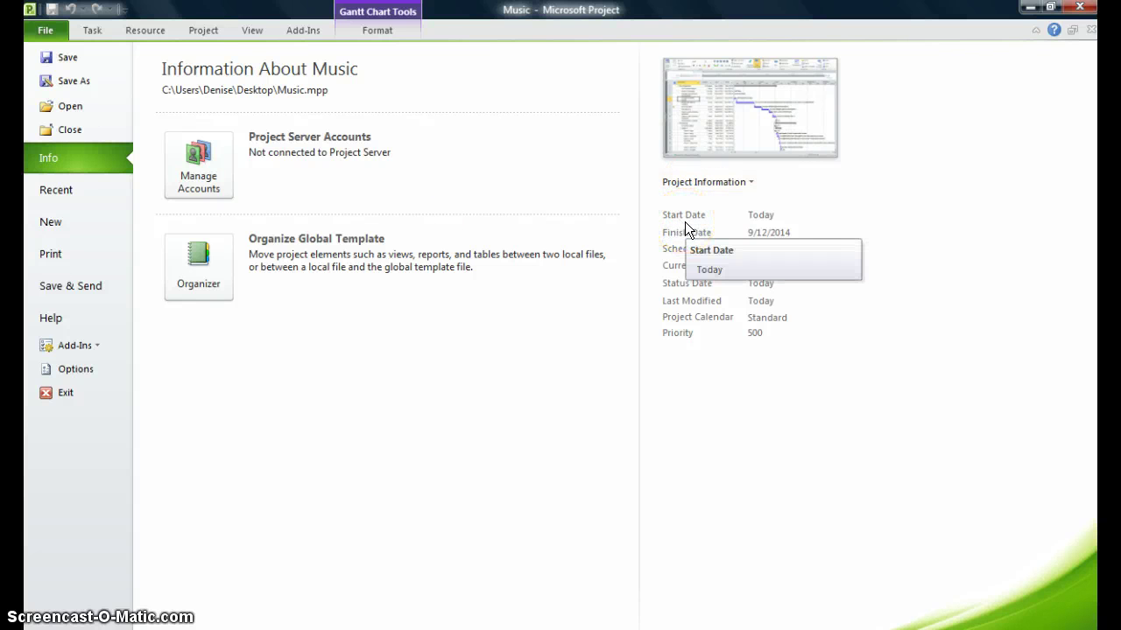
click(774, 215)
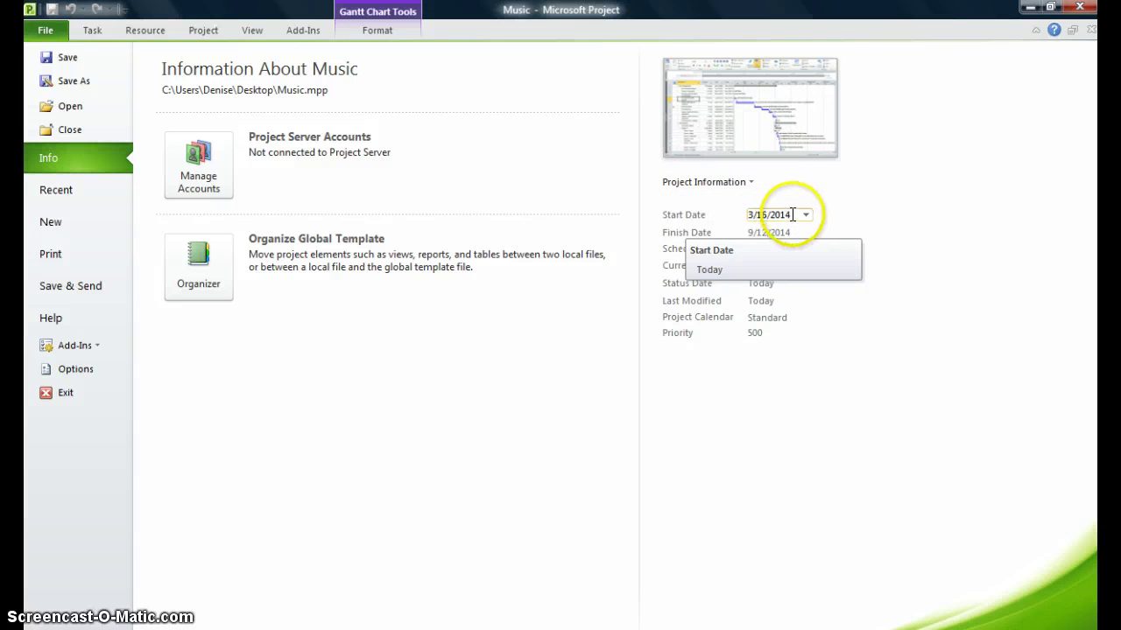
double_click(794, 214)
click(794, 215)
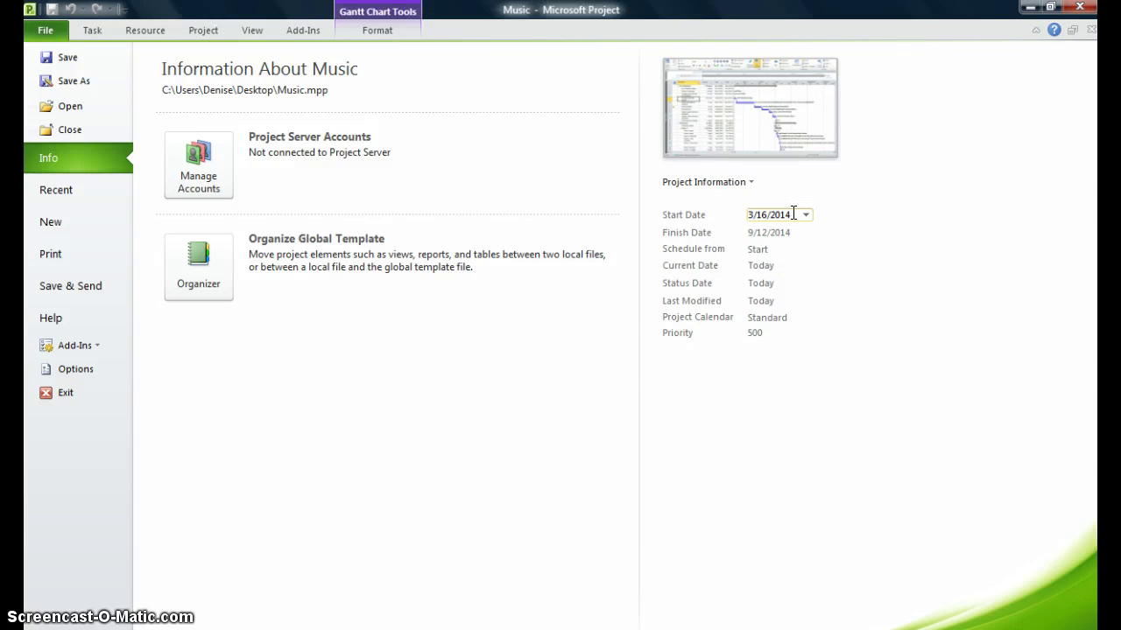
key(BackSpace)
text(1)
click(890, 273)
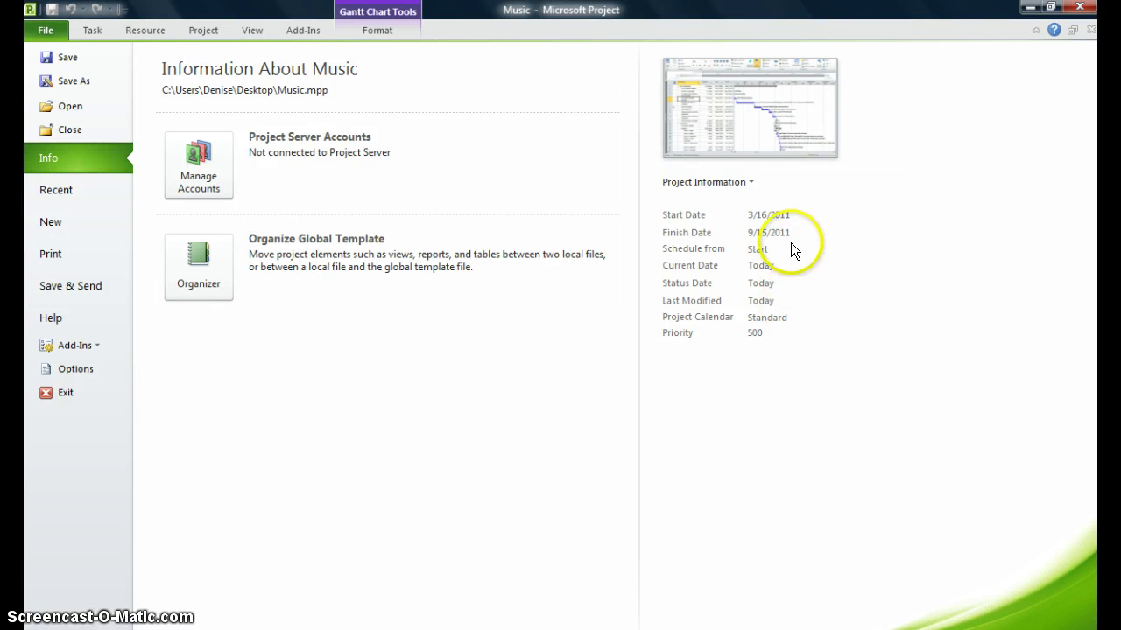
click(93, 30)
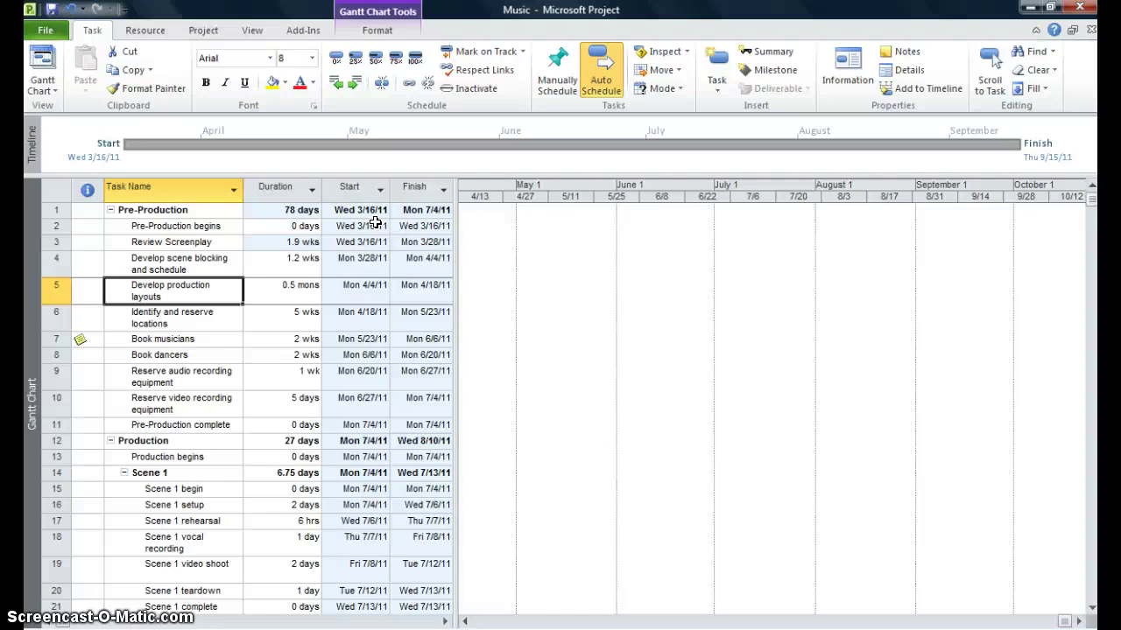
Review the recent projects, the new project templates, the print settings and preview, and the Save & Send options.
click(42, 33)
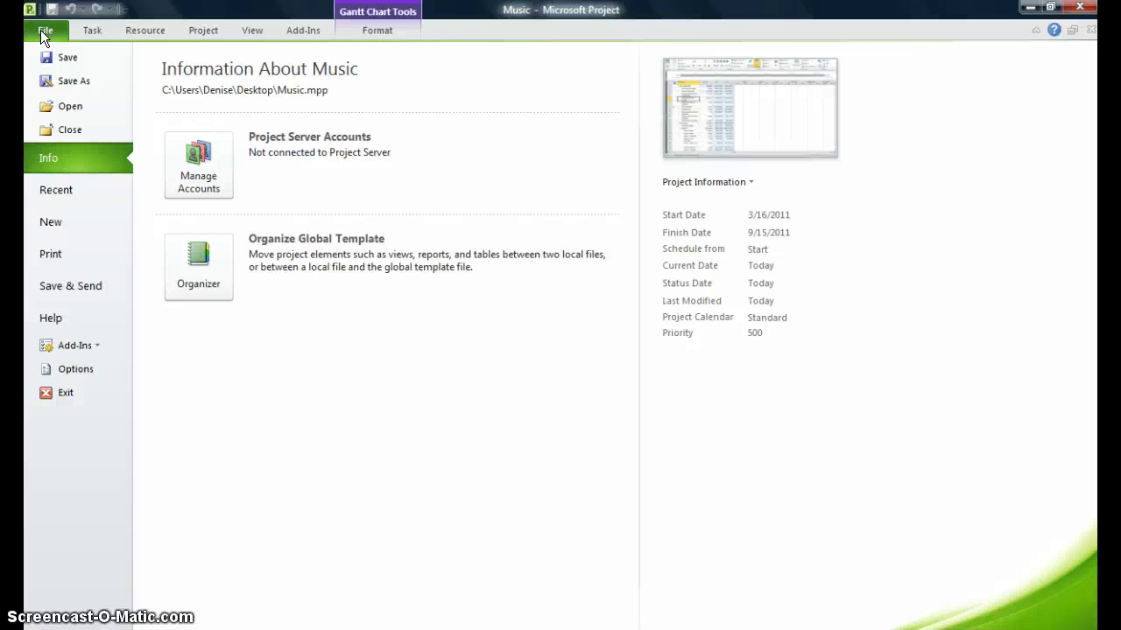
click(61, 194)
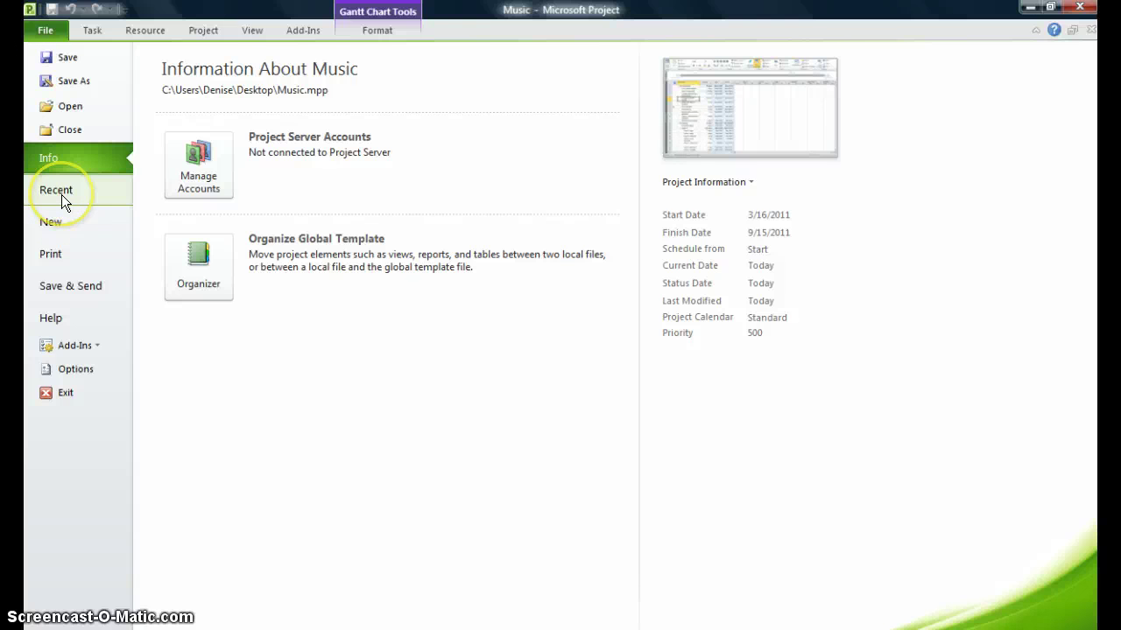
click(61, 199)
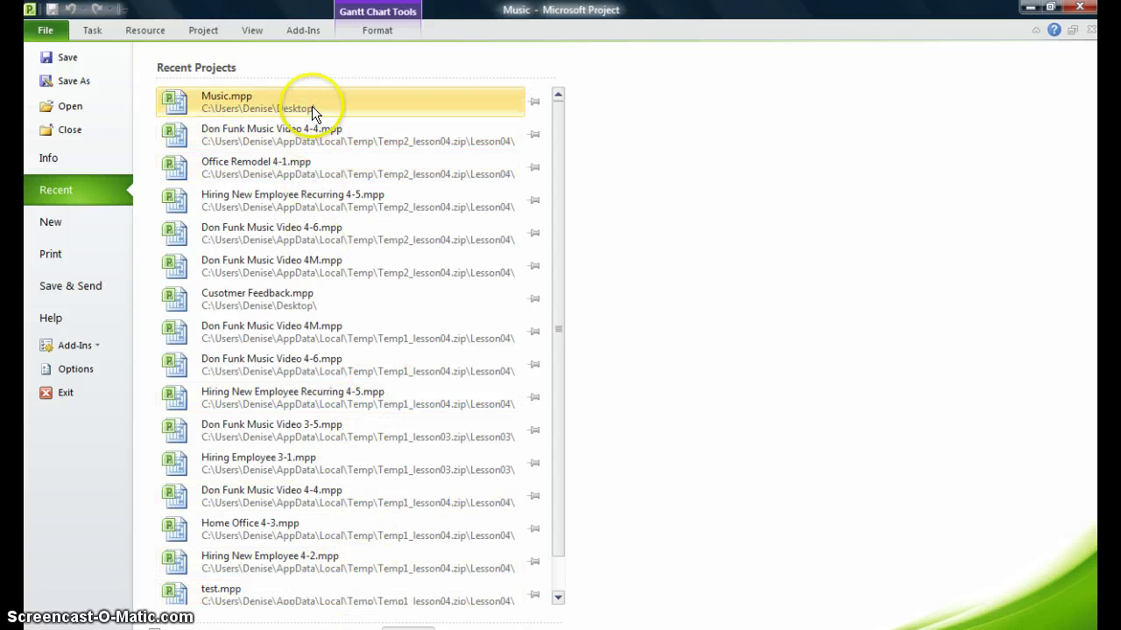
click(50, 223)
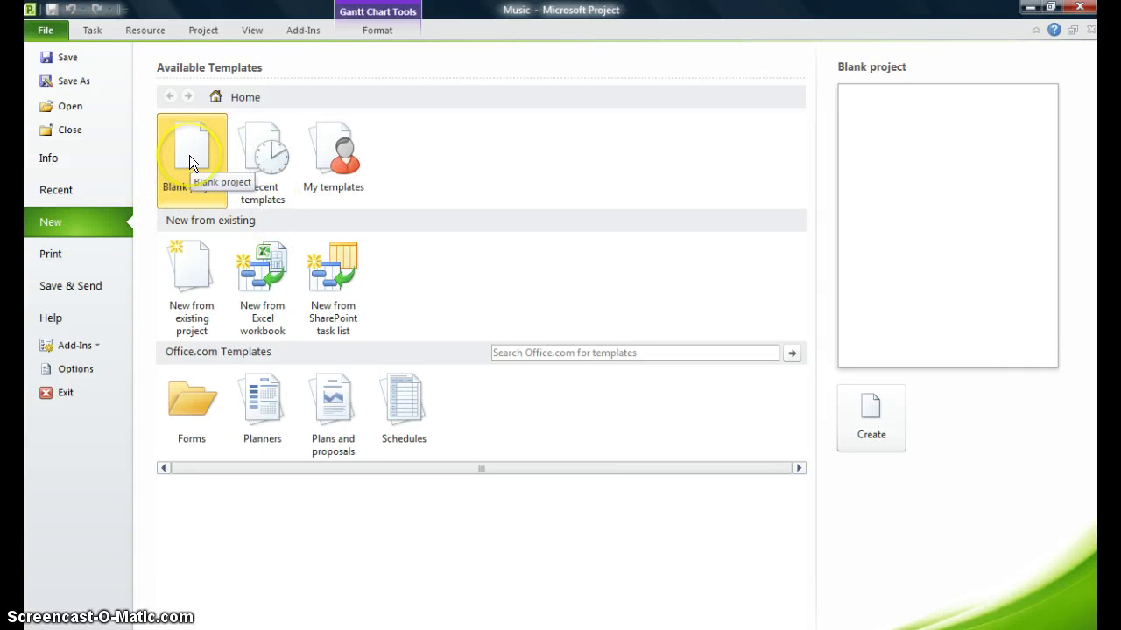
click(874, 418)
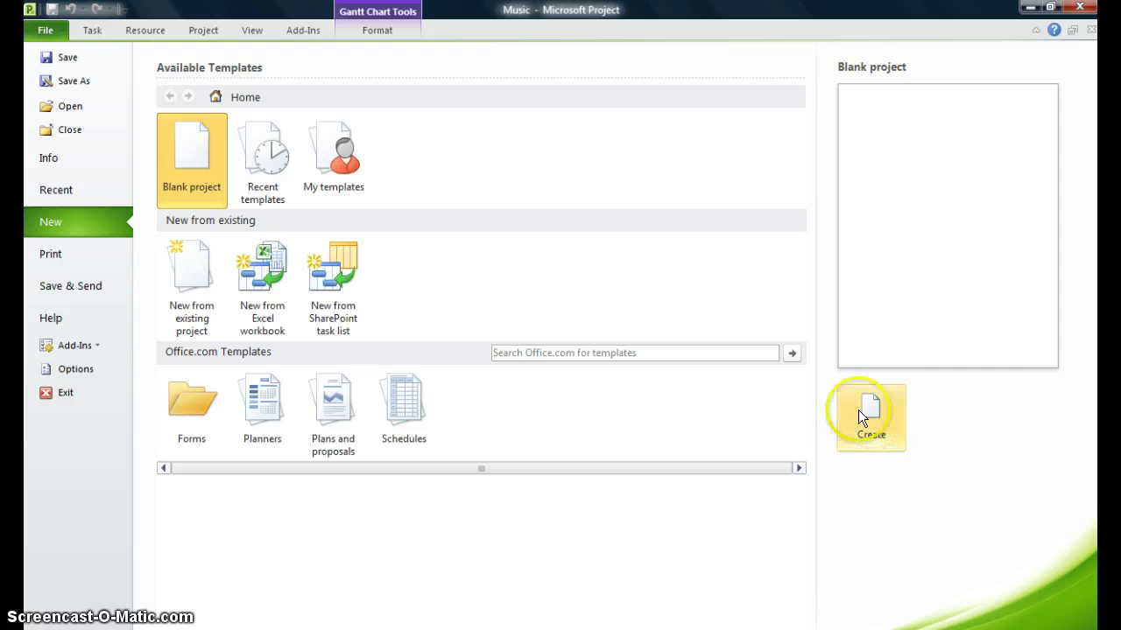
click(38, 253)
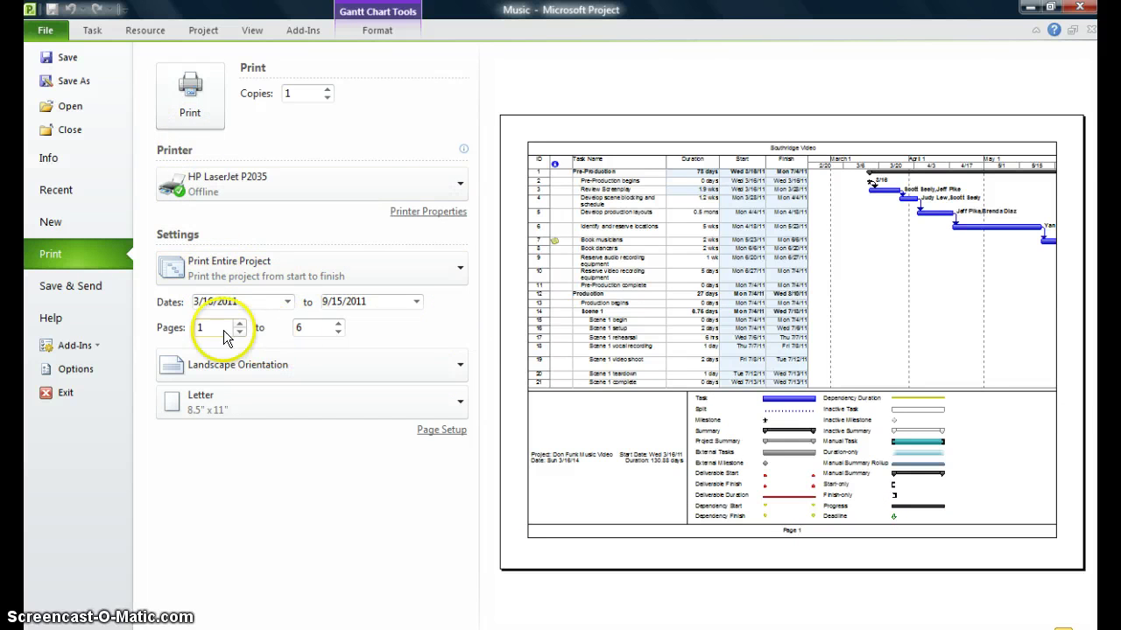
click(63, 289)
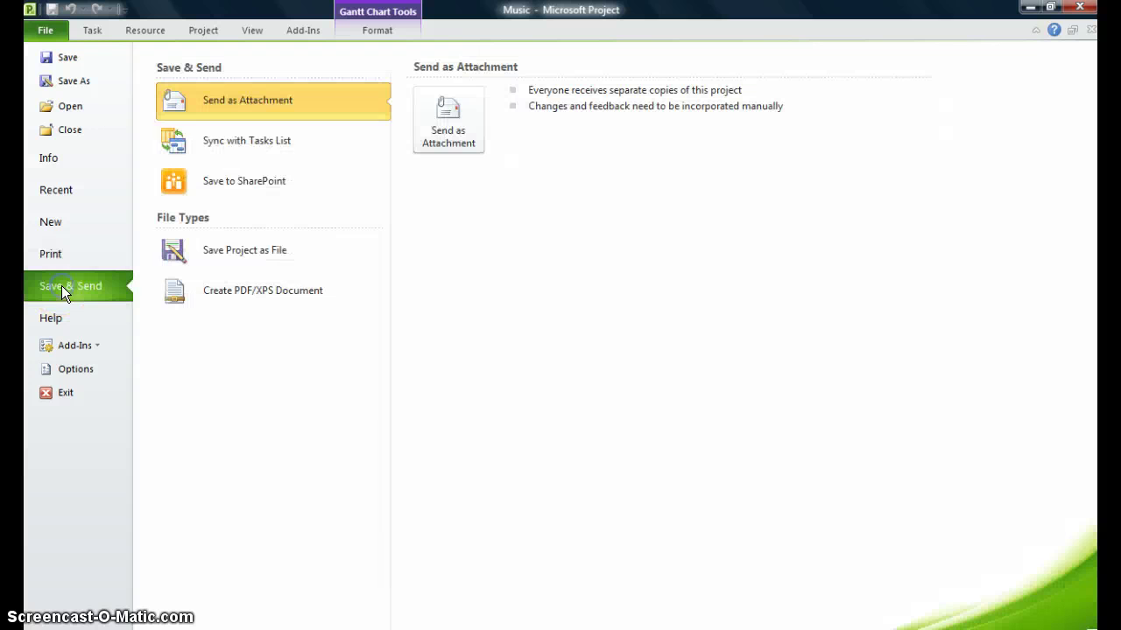
click(216, 110)
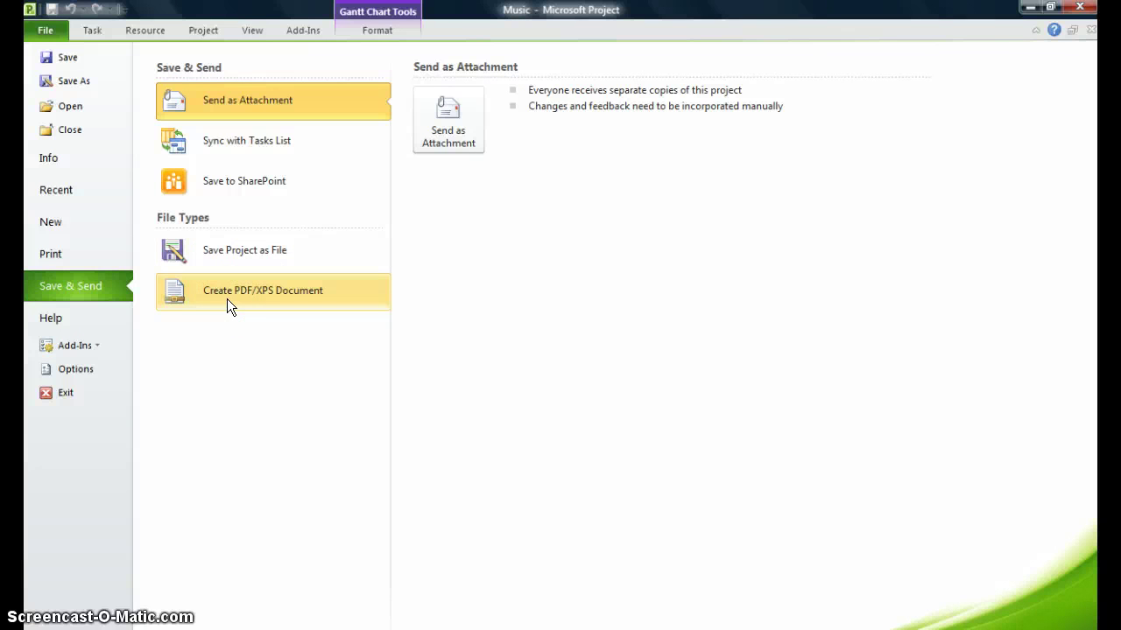
Examine the Schedule settings in the Project Options, including calendar and scheduling options, and close them without changes.
click(85, 372)
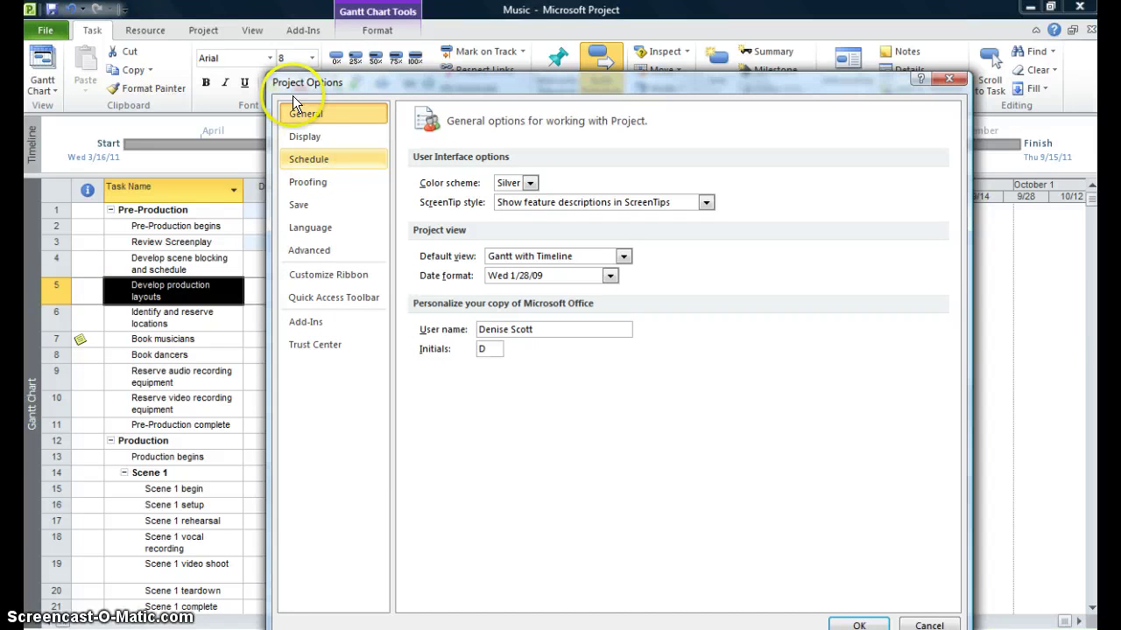
click(319, 163)
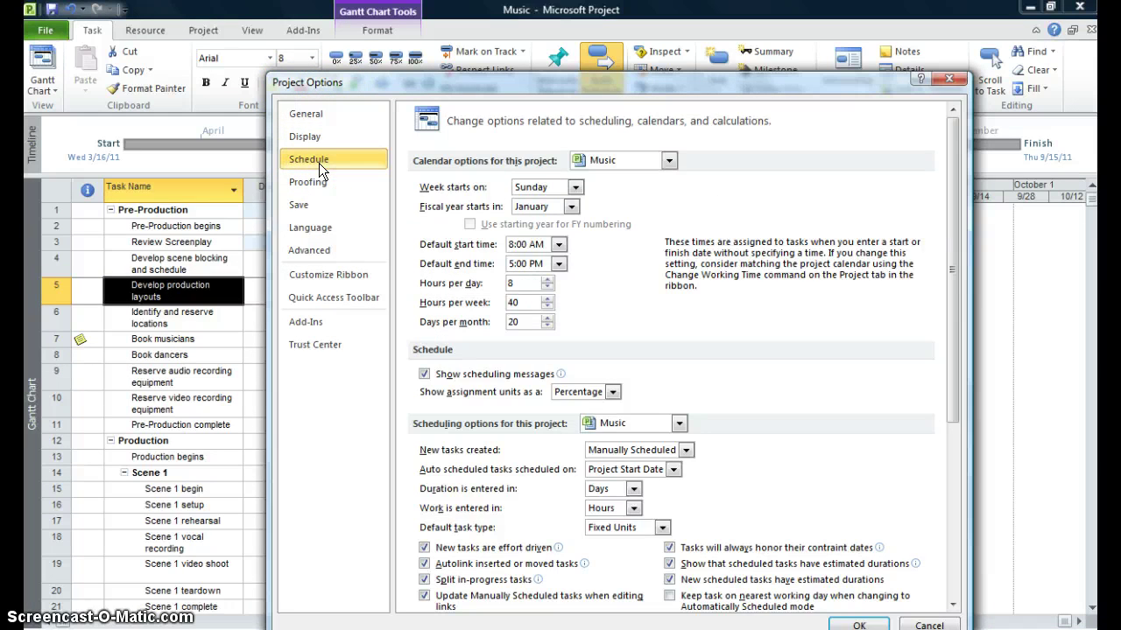
click(582, 188)
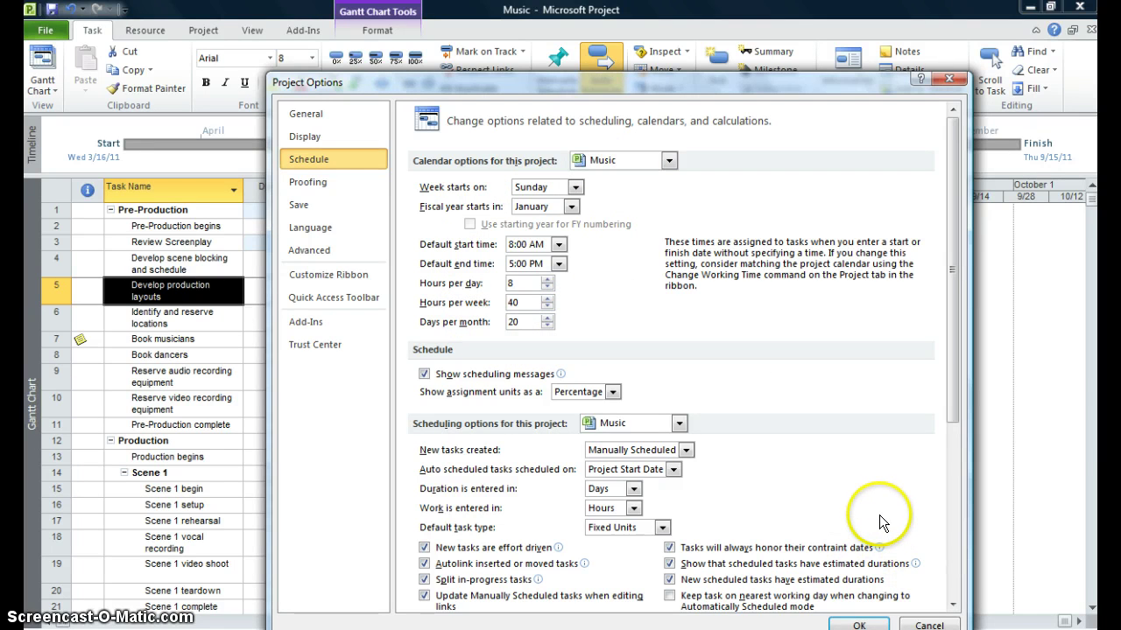
scroll(879, 515, down, 1)
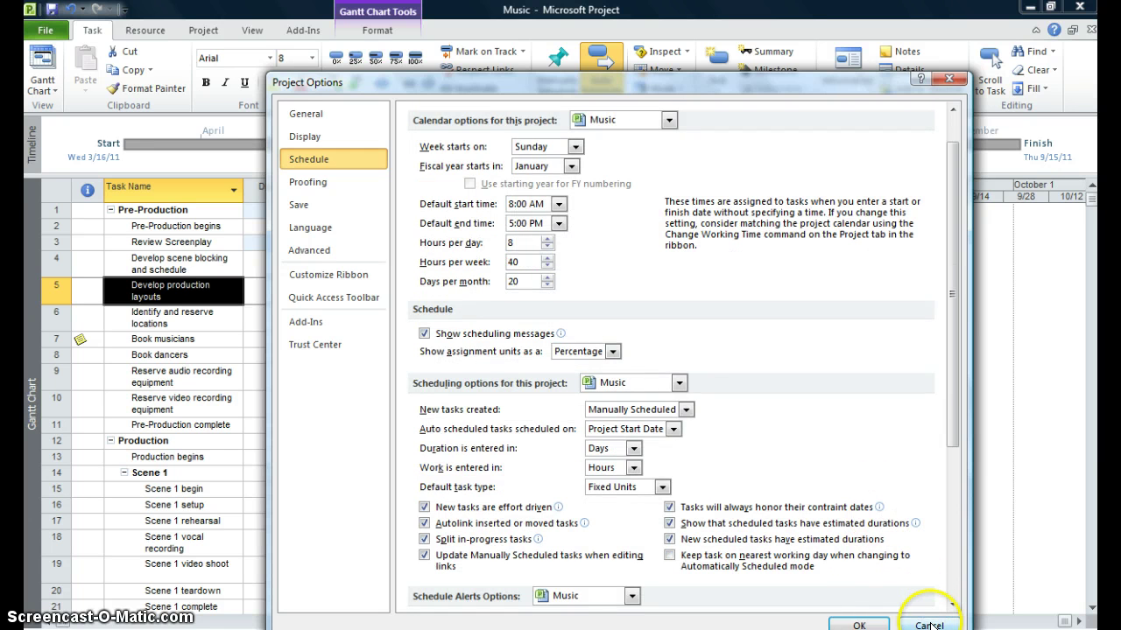
click(929, 625)
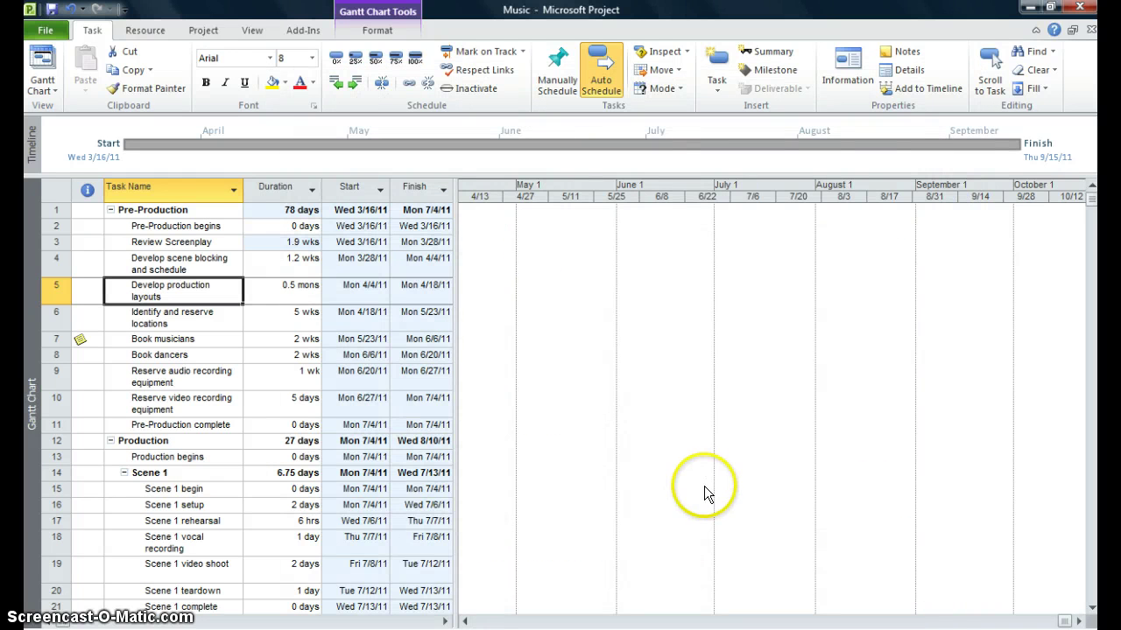
Set the project's start date to 3/16/2014 in the project information.
click(53, 32)
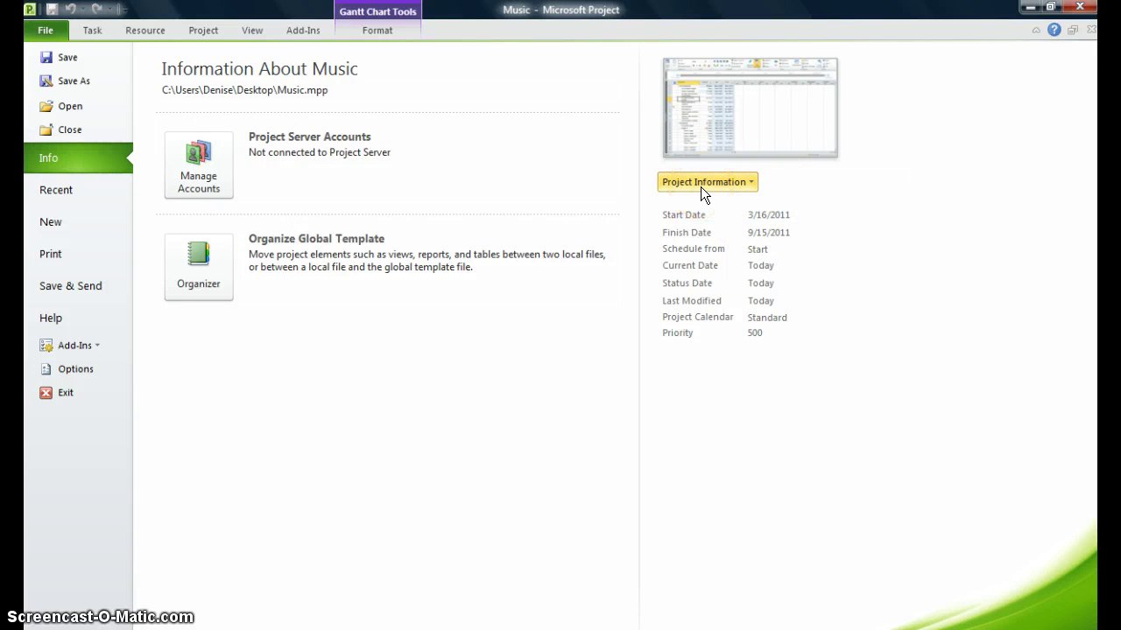
click(784, 217)
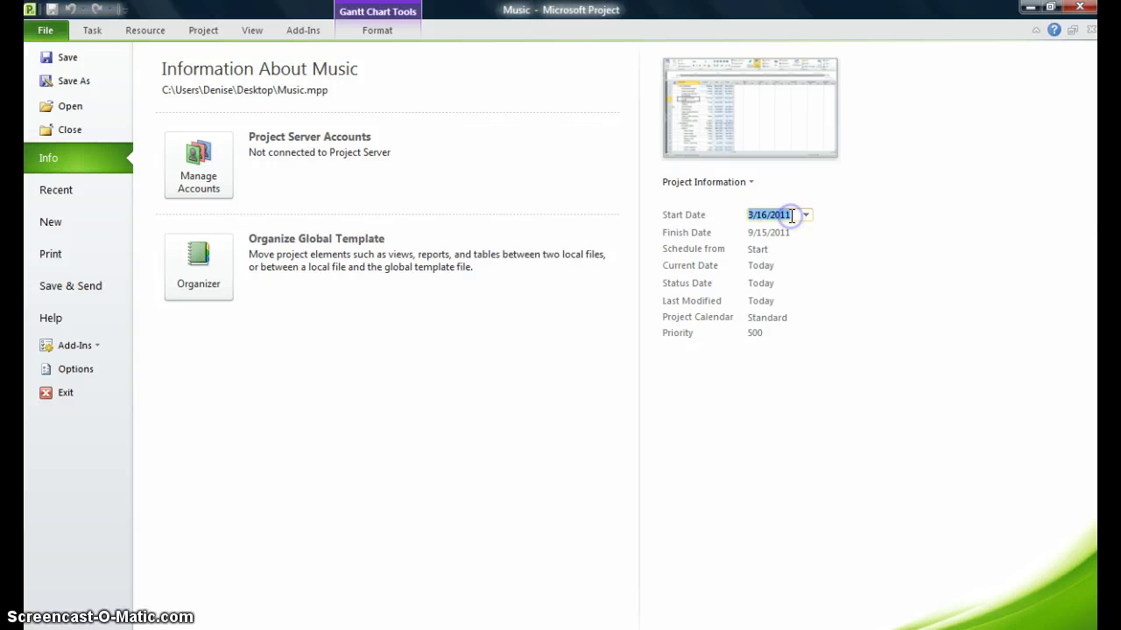
click(791, 215)
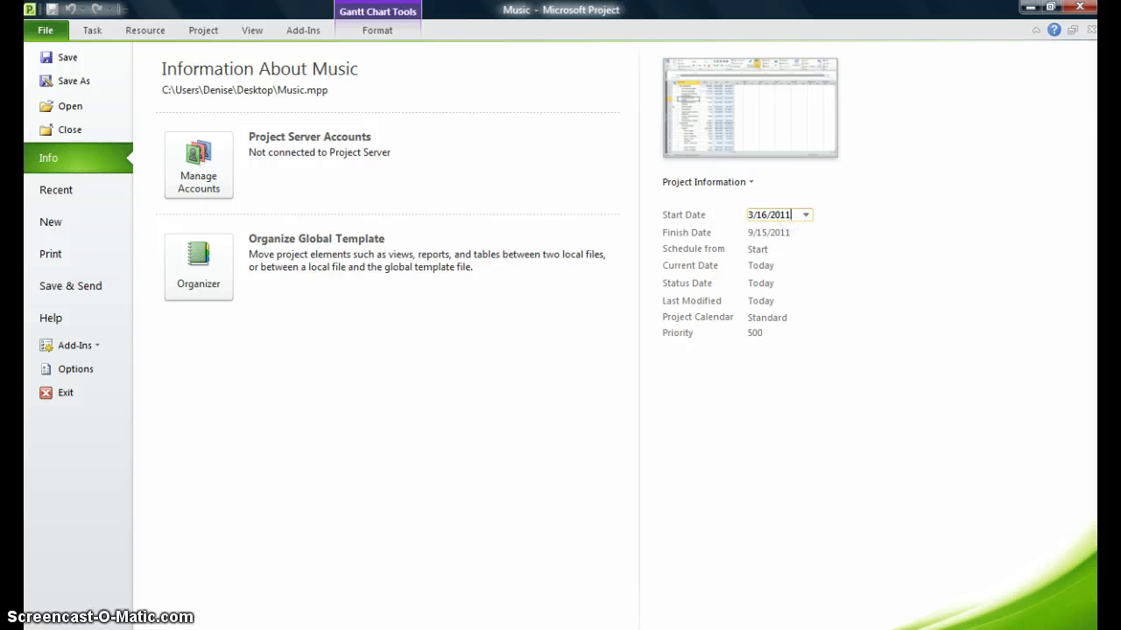
key(BackSpace)
text(4)
click(856, 270)
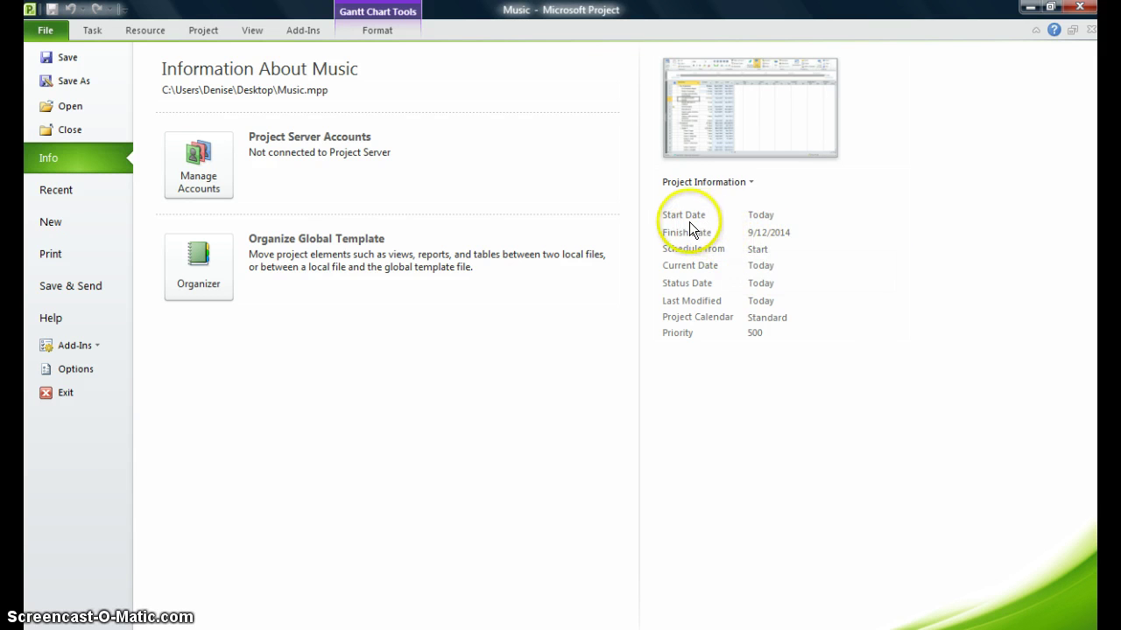
Re-enter 3/16/2014 as the project's start date in the project information.
click(759, 216)
key(BackSpace)
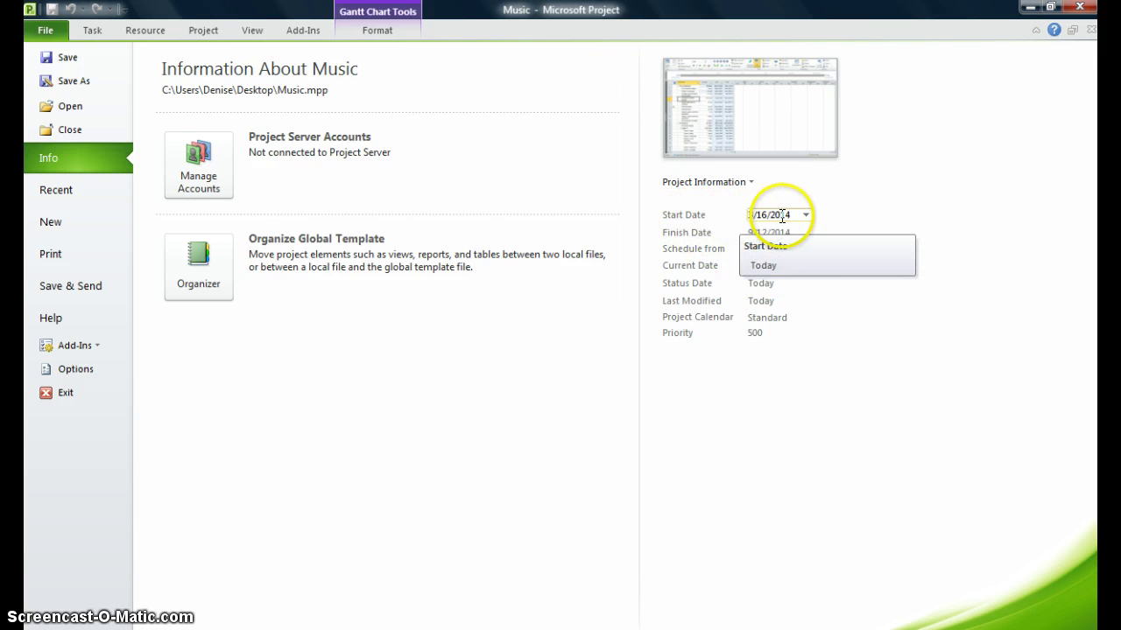
text(3)
click(871, 255)
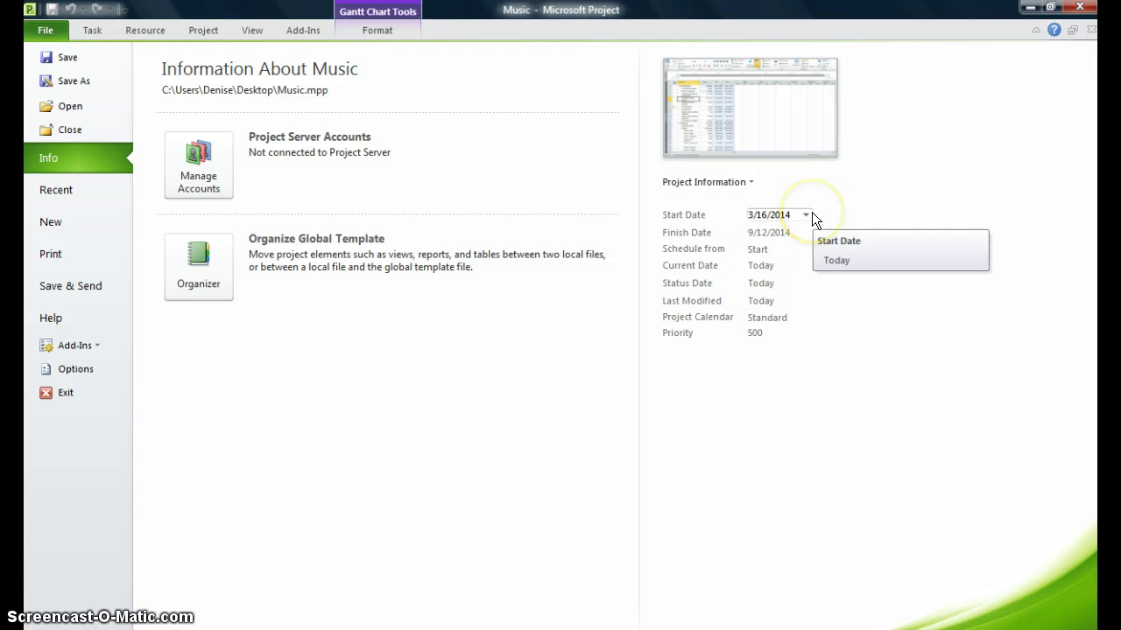
click(788, 232)
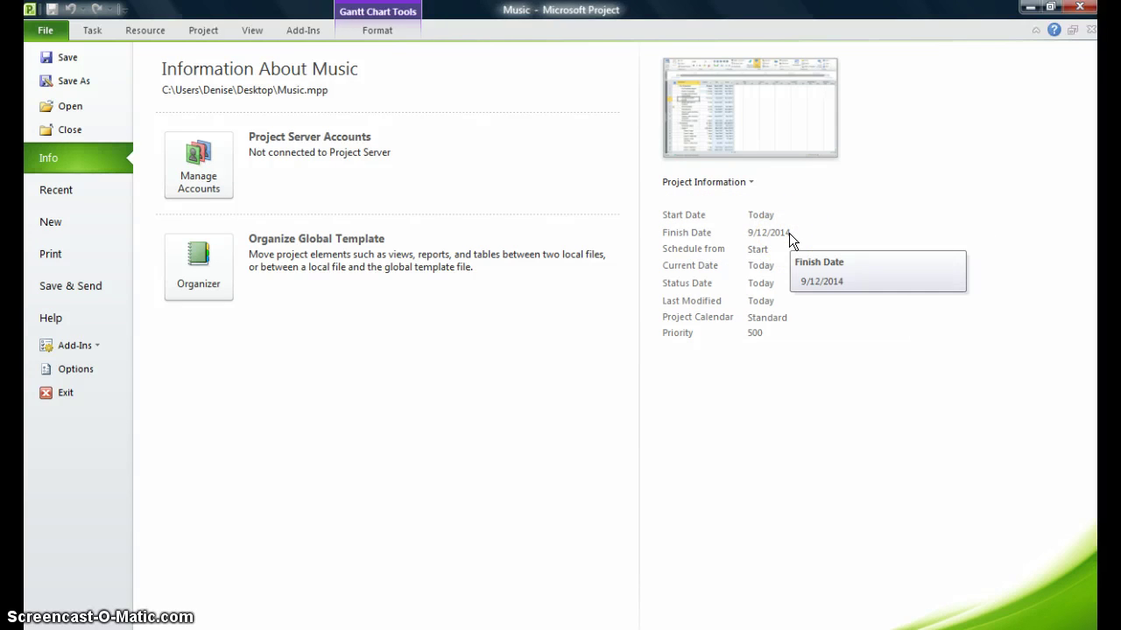
Check the Start Date, Finish Date and Schedule From fields in the project information.
click(785, 215)
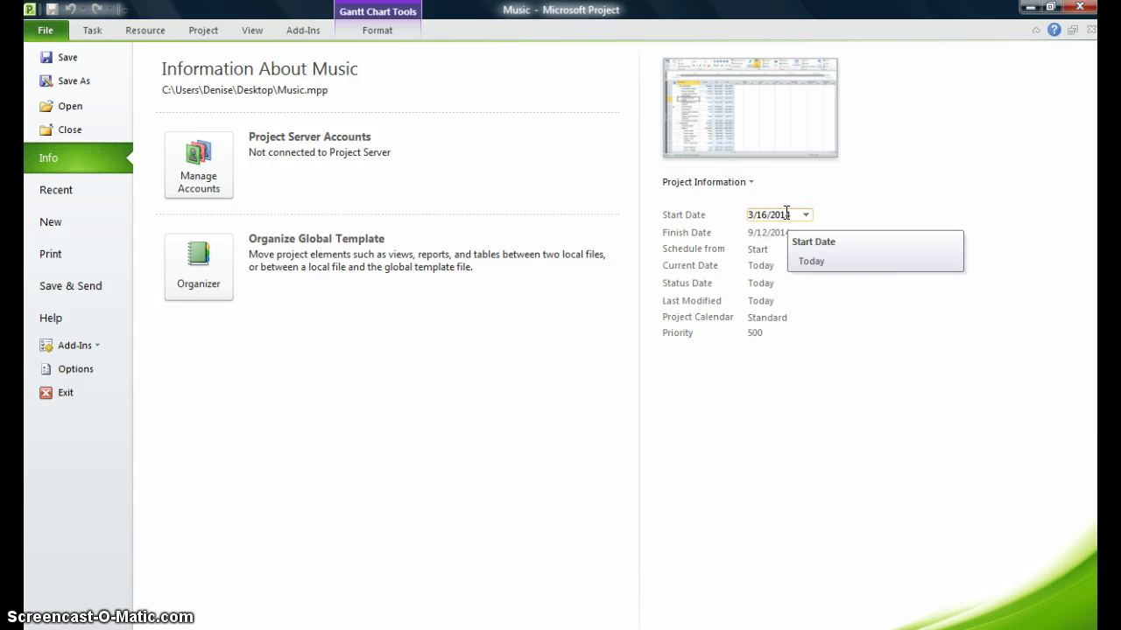
click(795, 233)
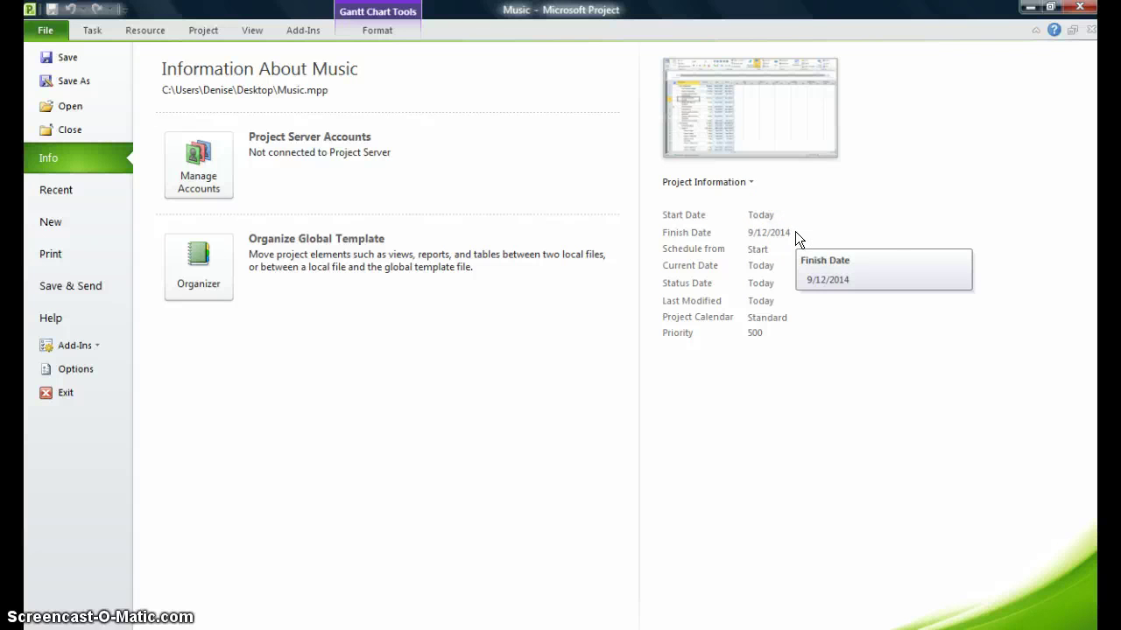
click(705, 253)
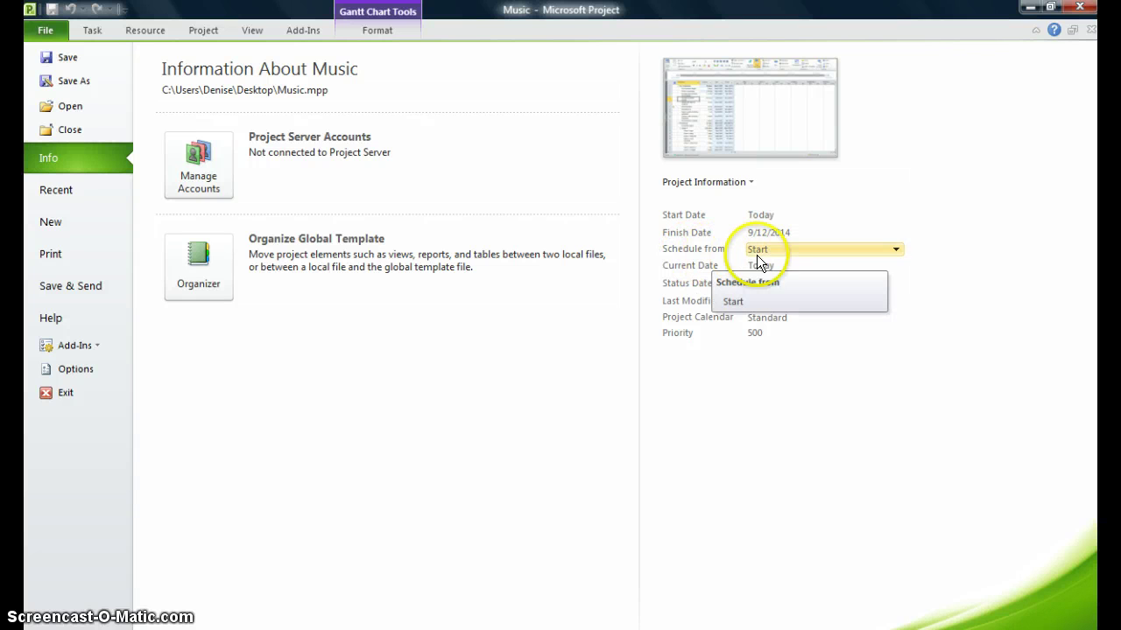
click(782, 221)
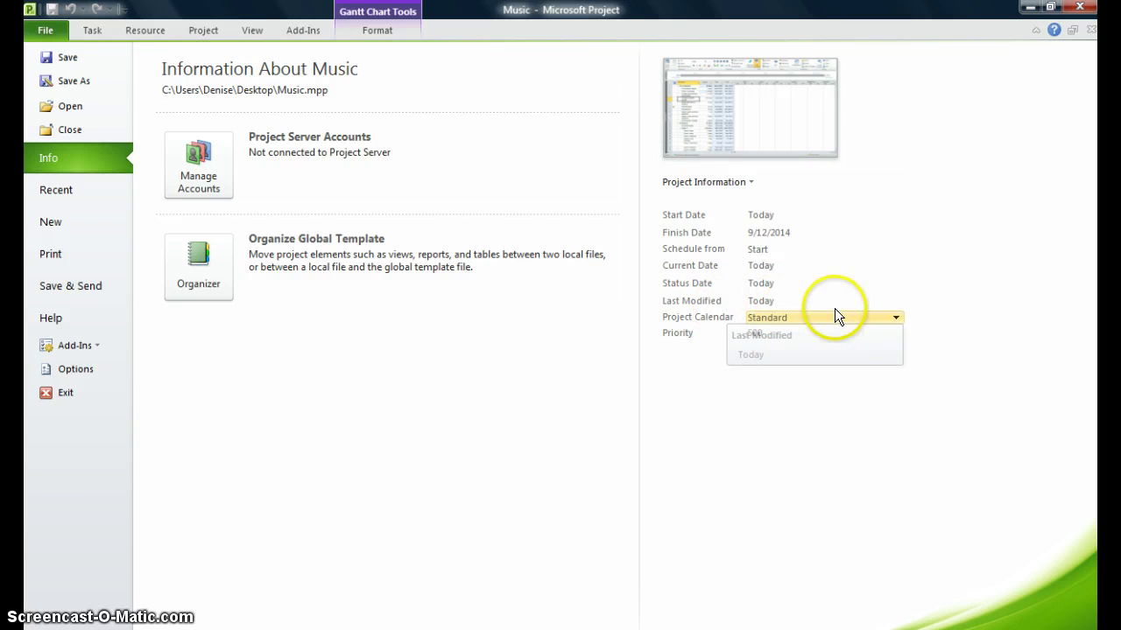
Review the available project calendars in the project information and keep Standard selected.
click(895, 318)
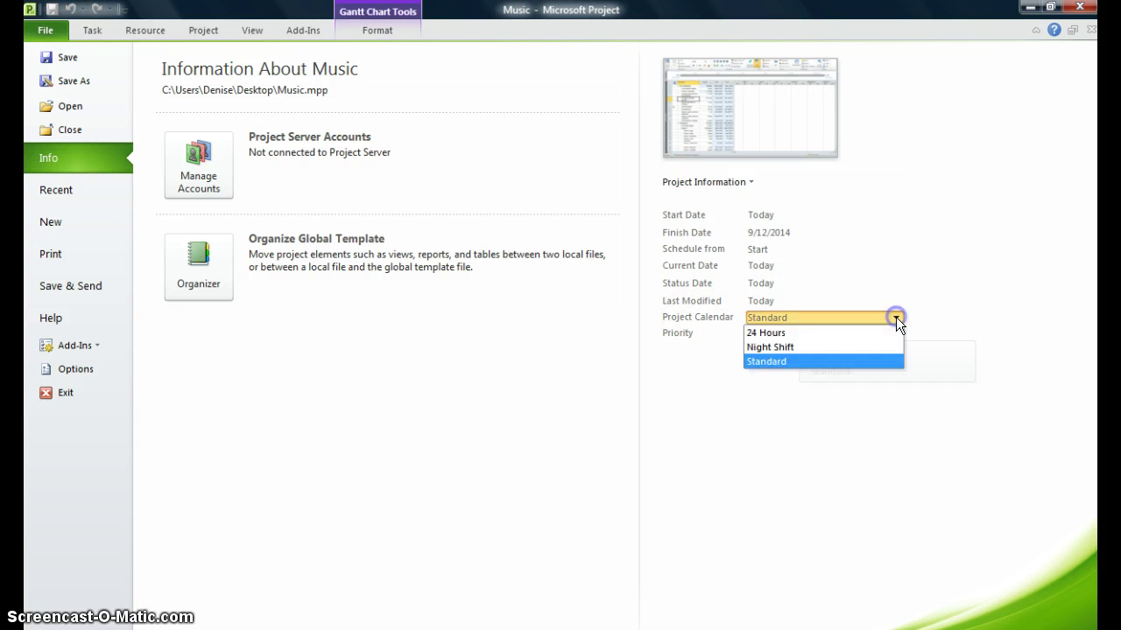
click(800, 346)
click(797, 361)
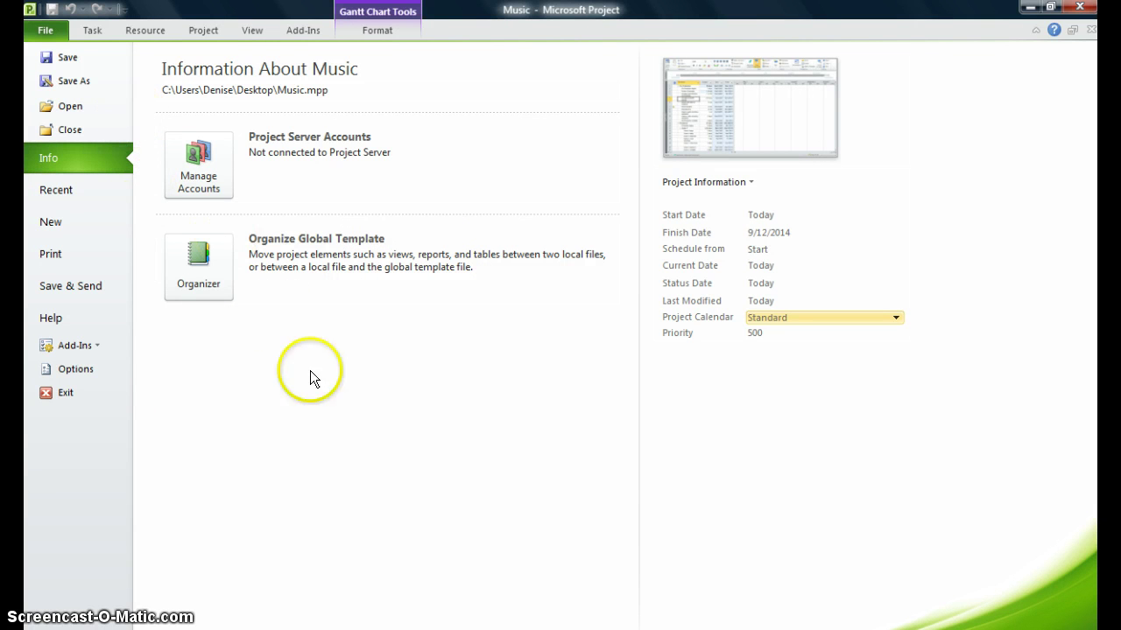
click(370, 366)
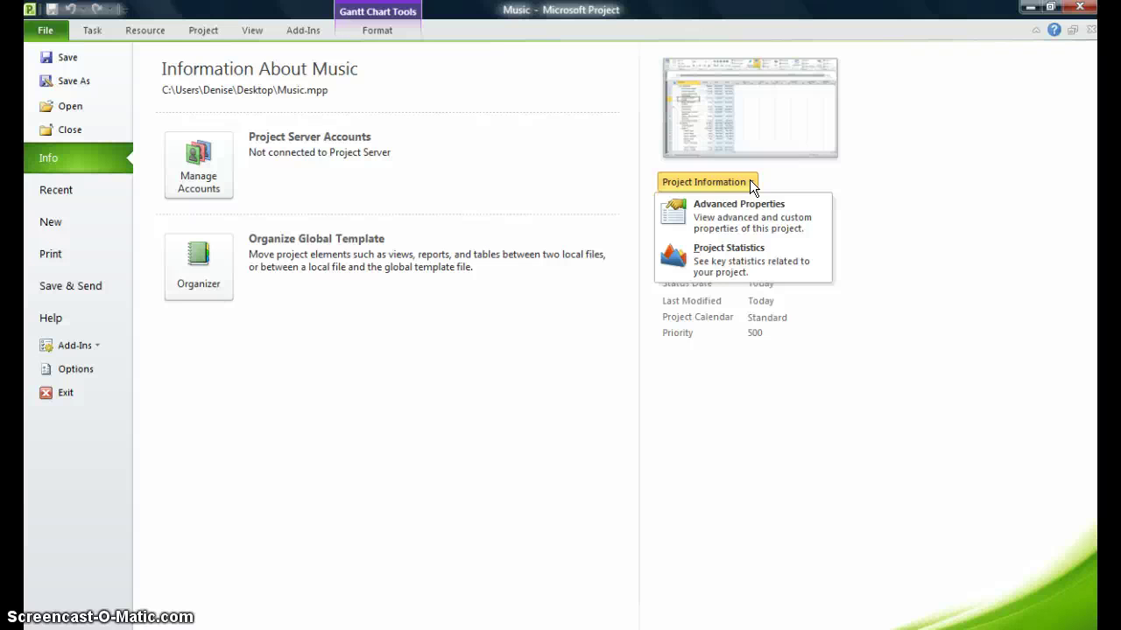
Review the Summary page of the project's Advanced Properties and accept it without changes.
click(748, 217)
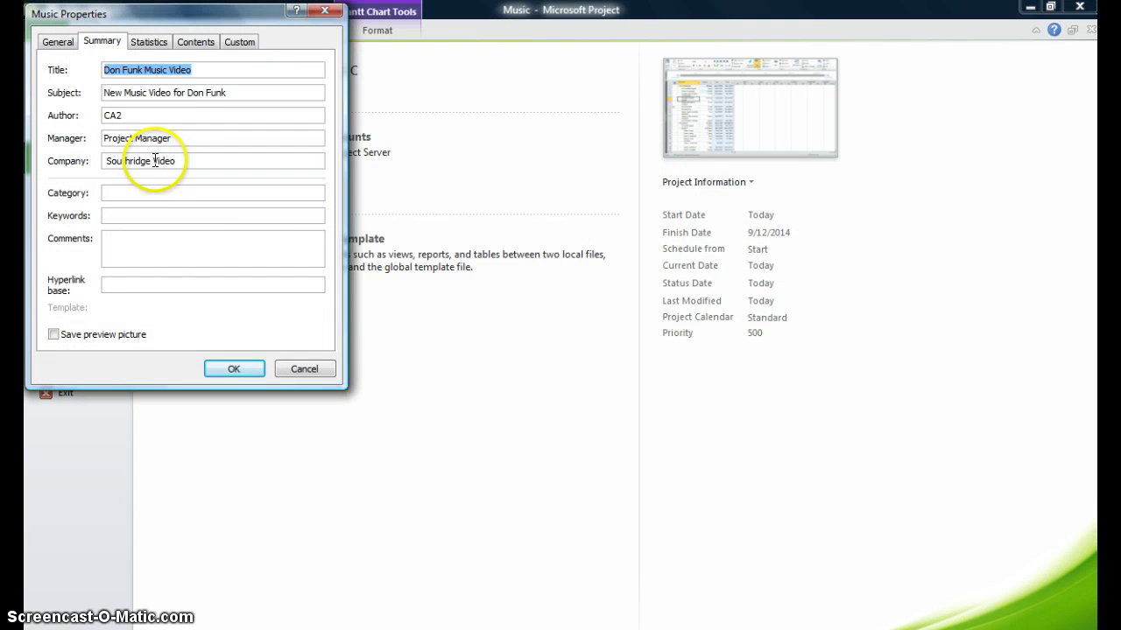
click(200, 68)
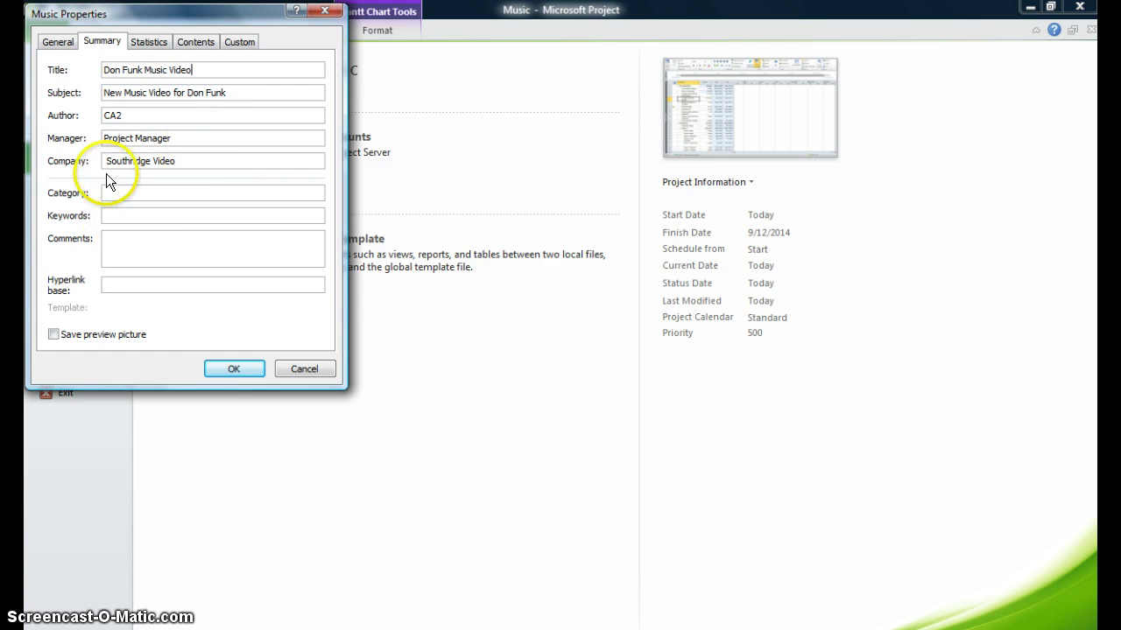
click(226, 369)
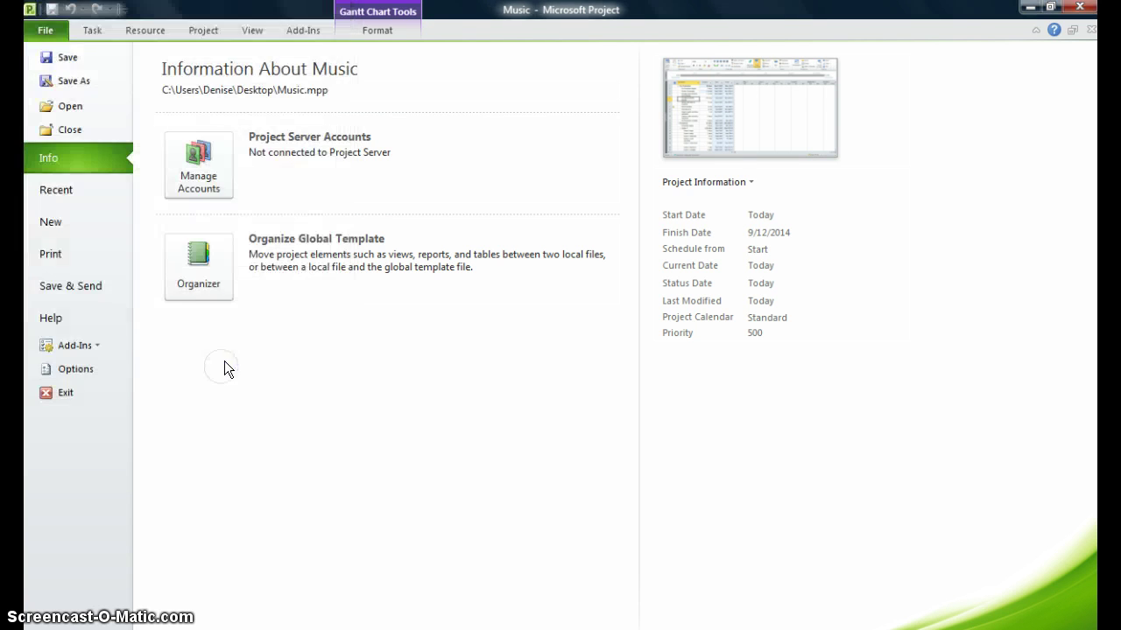
Enable Show project summary task for the Music project in the Advanced section of the Project Options.
click(65, 373)
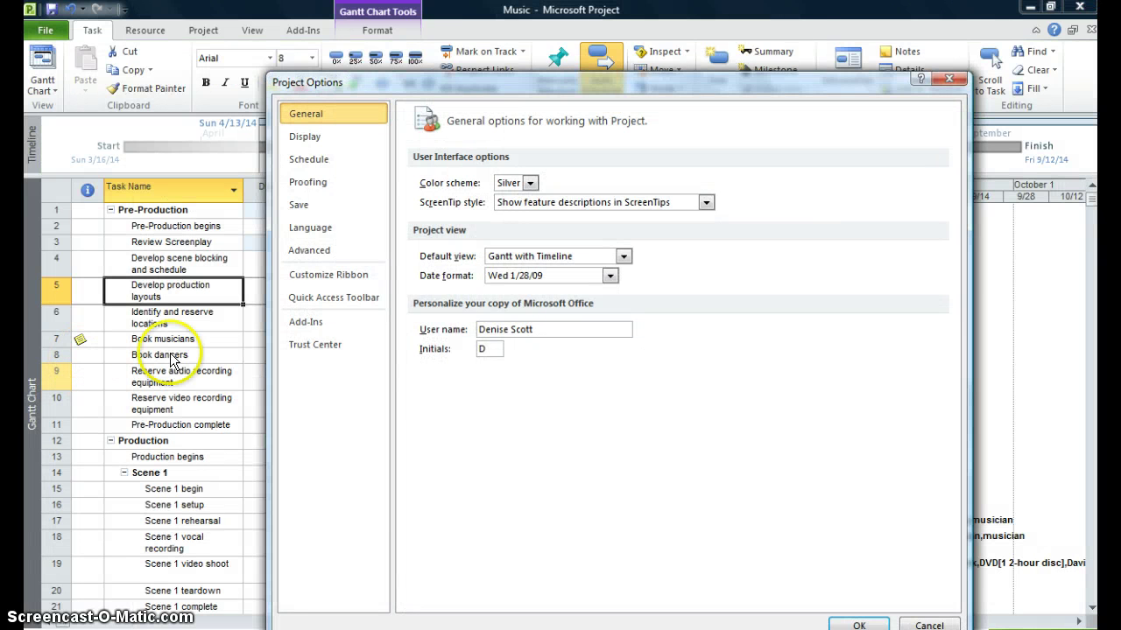
click(318, 250)
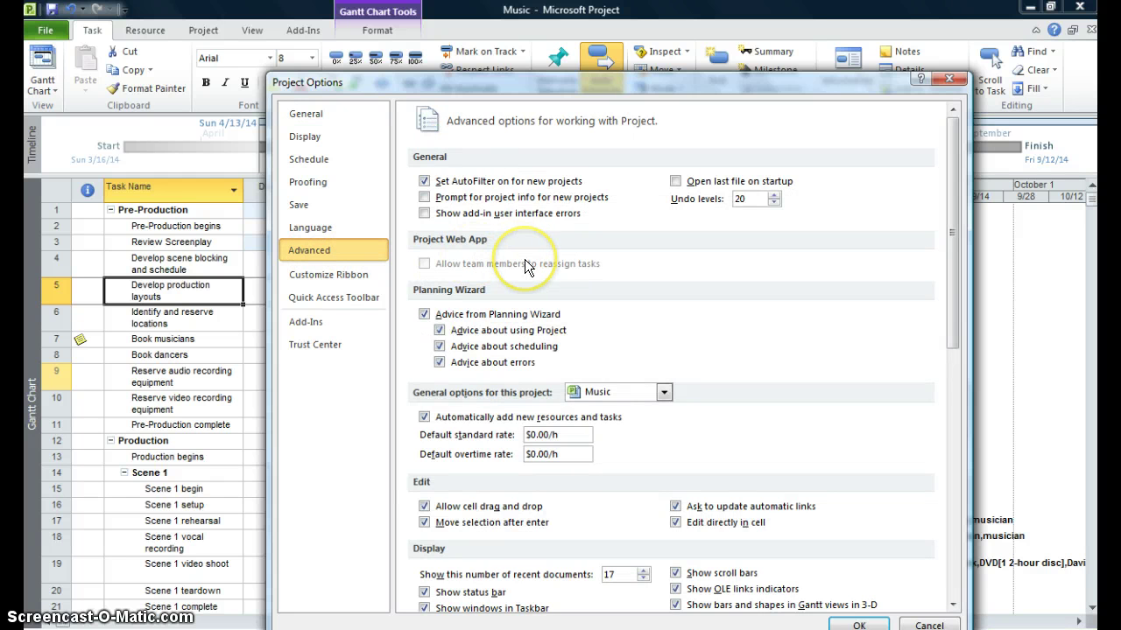
scroll(525, 260, down, 5)
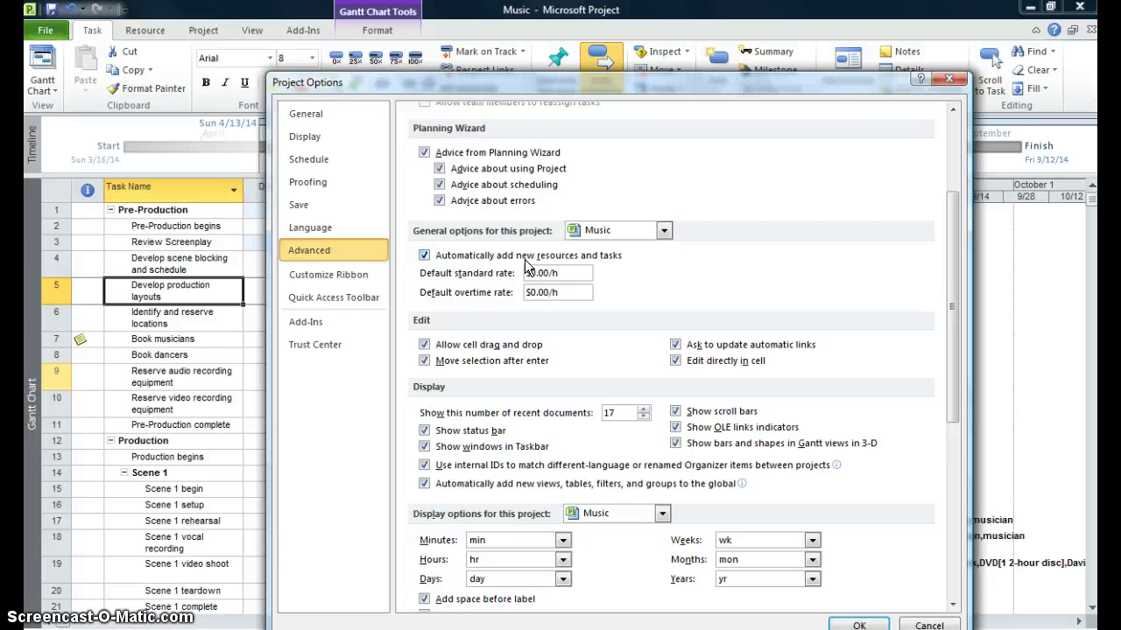
scroll(525, 261, down, 2)
scroll(525, 260, down, 1)
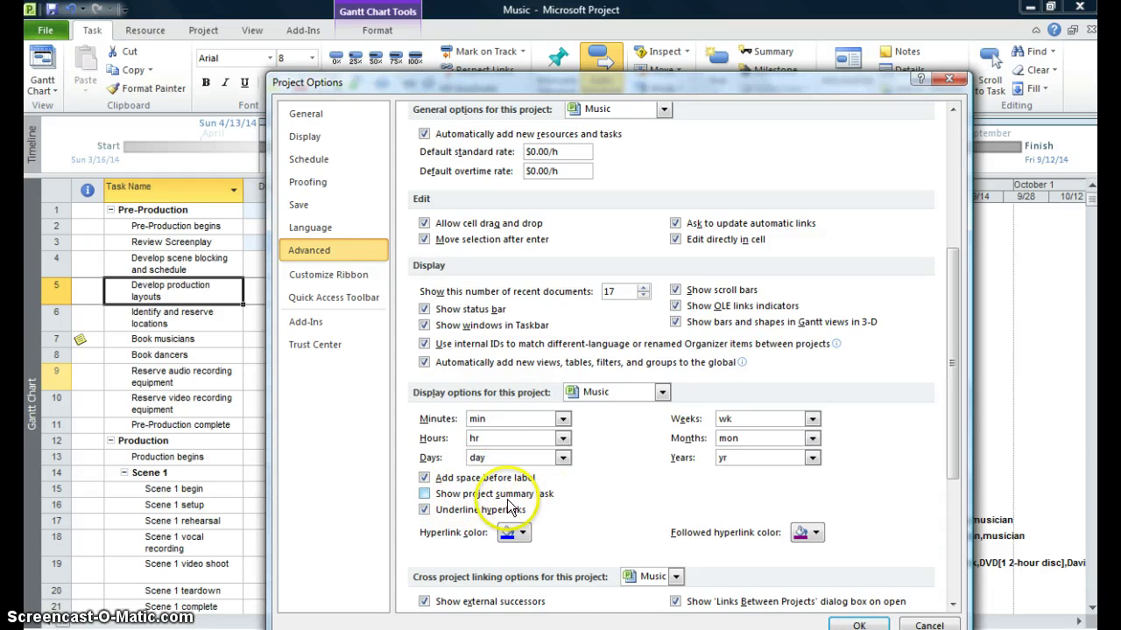
click(426, 496)
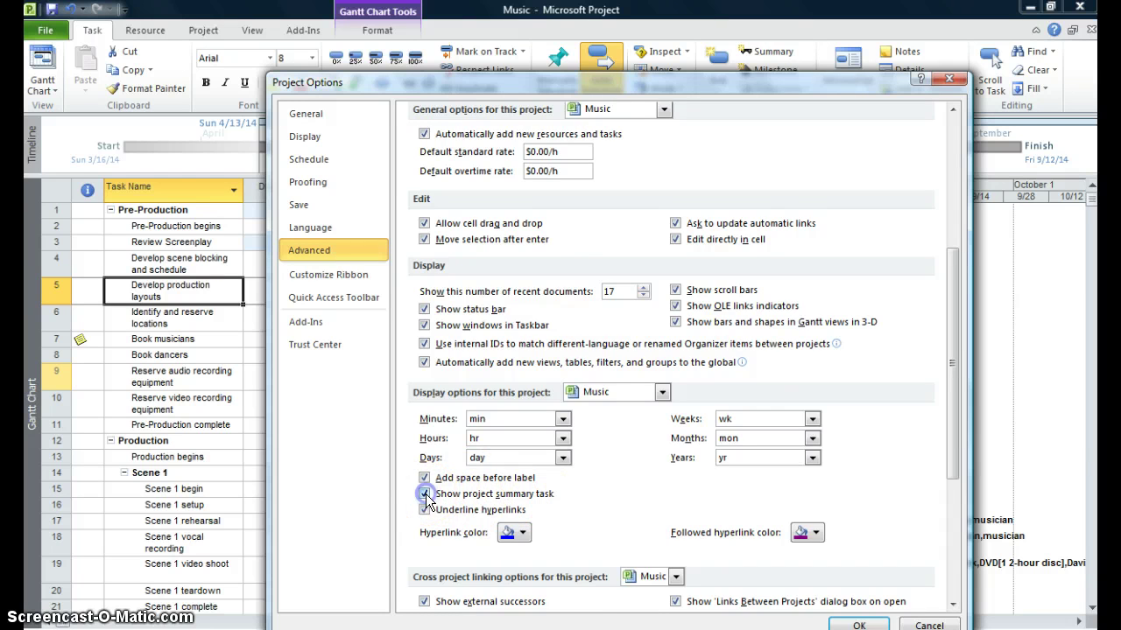
scroll(543, 491, down, 3)
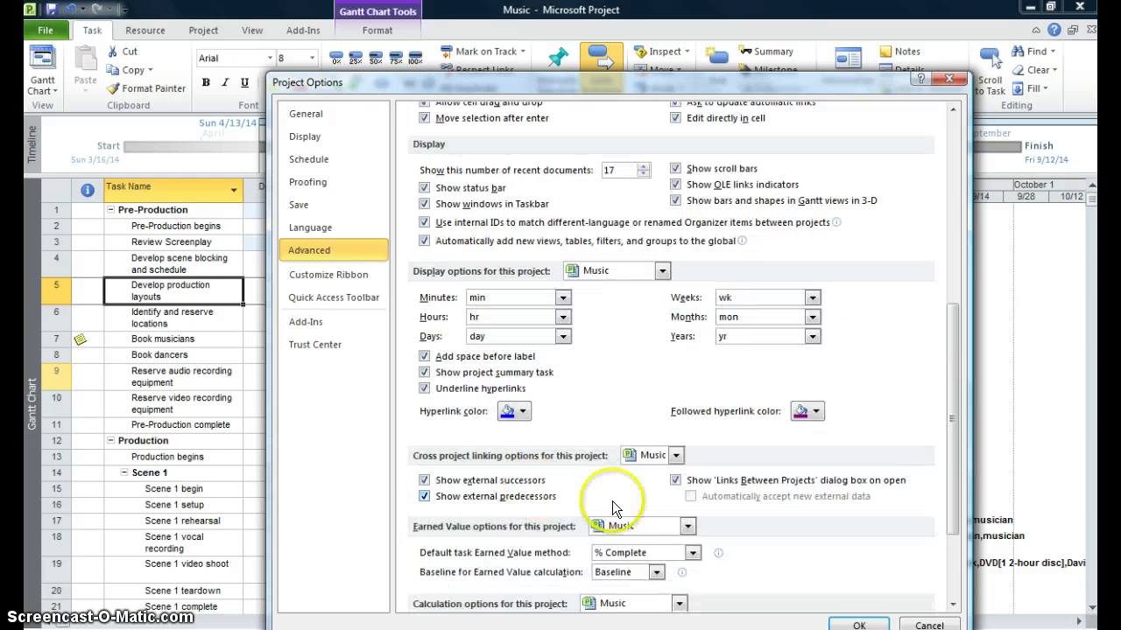
click(858, 625)
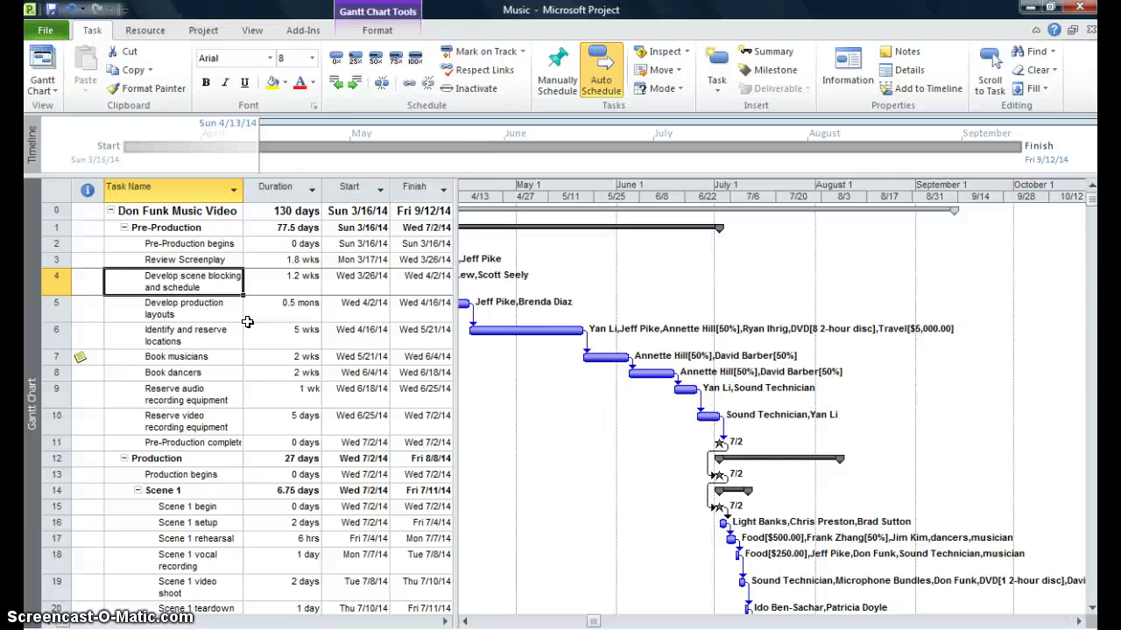
Copy the project's timeline in the For Presentation format.
click(332, 158)
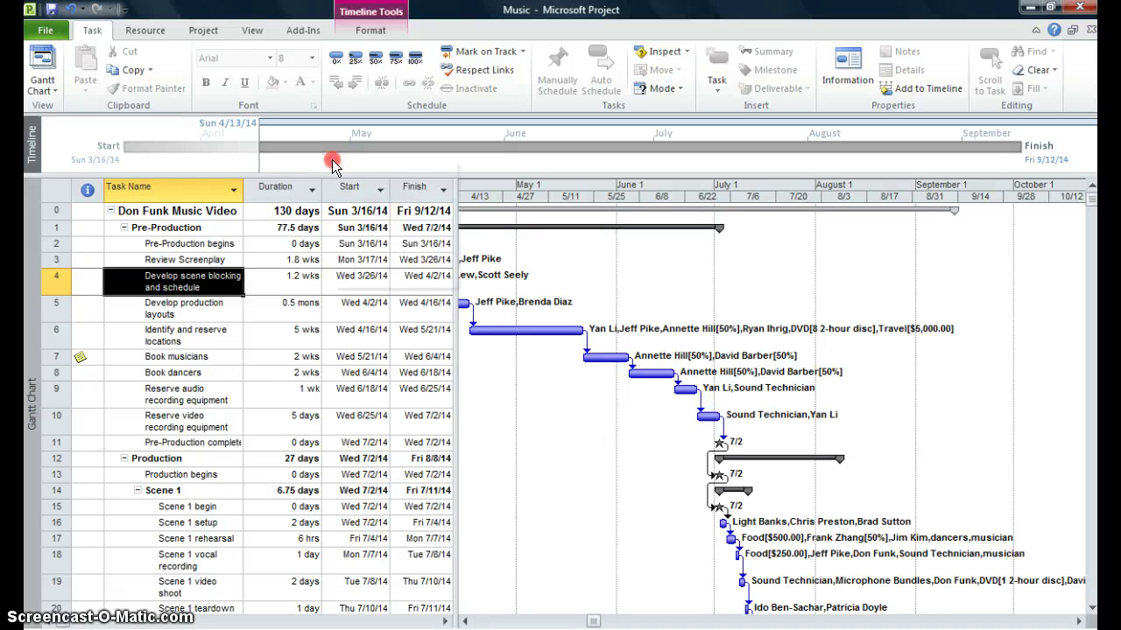
right_click(332, 163)
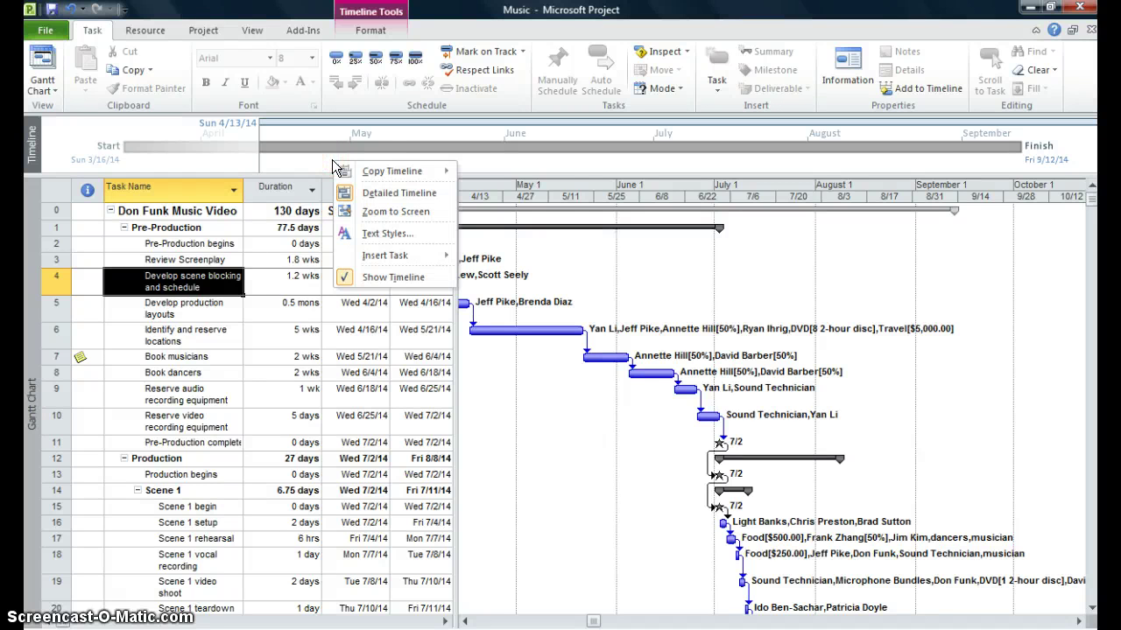
click(370, 170)
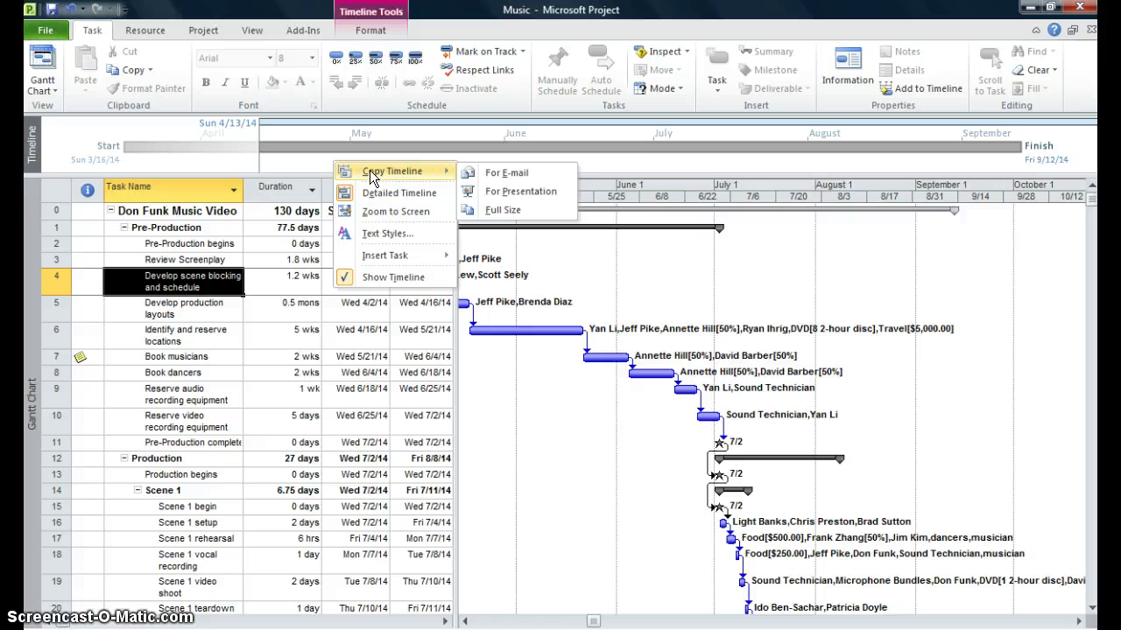
click(489, 192)
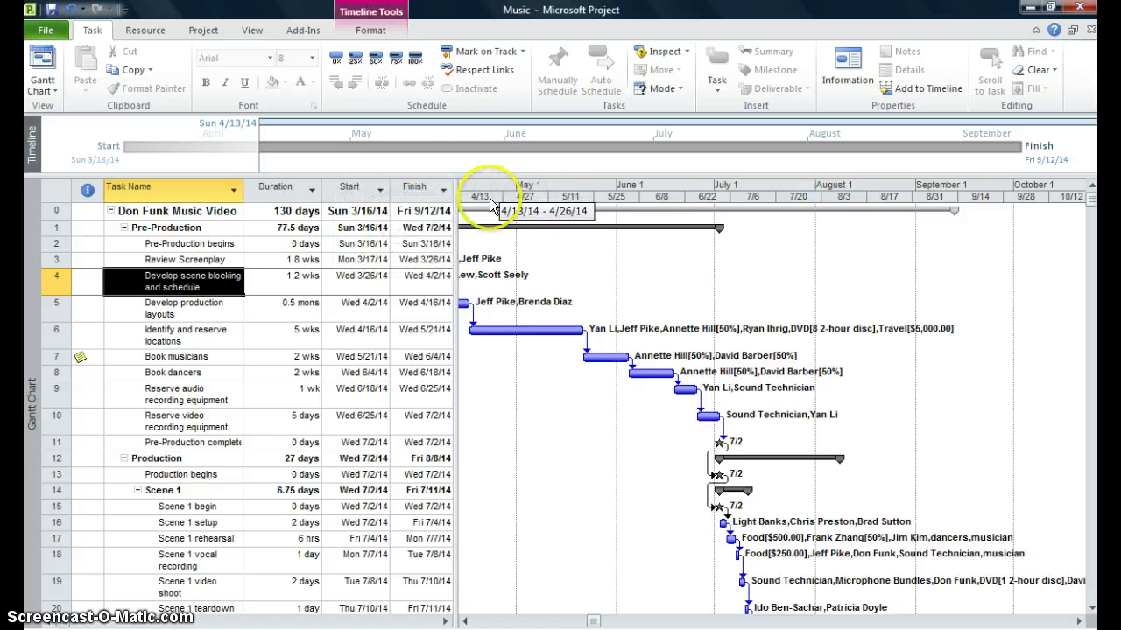
Switch to the blank Word document, paste the copied timeline and start a new line below it.
mouse_move(656, 629)
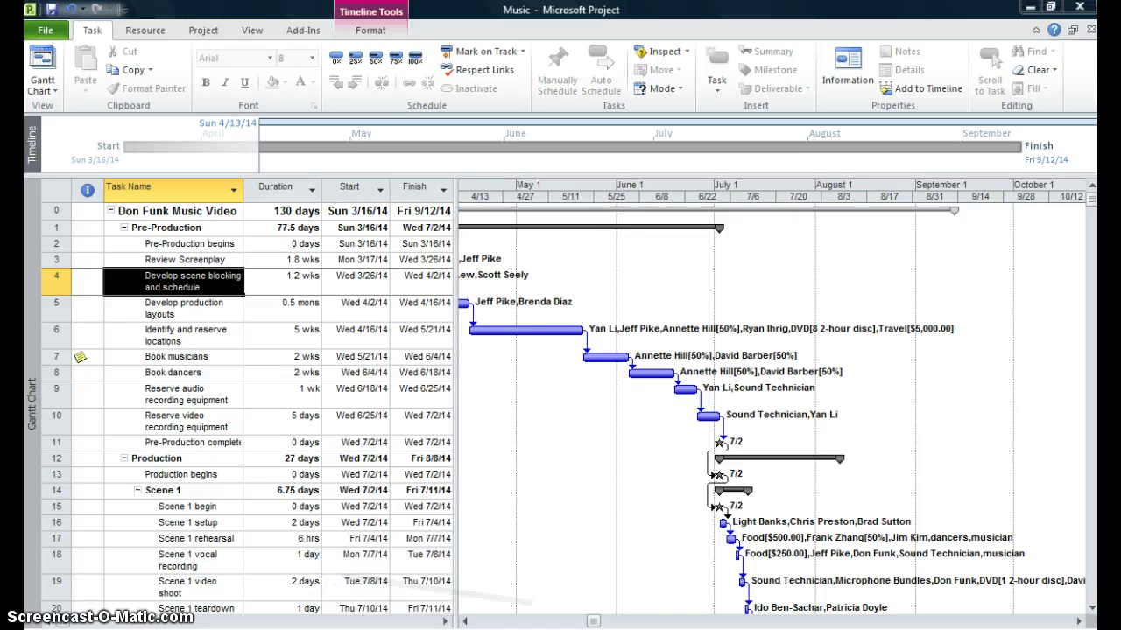
click(385, 591)
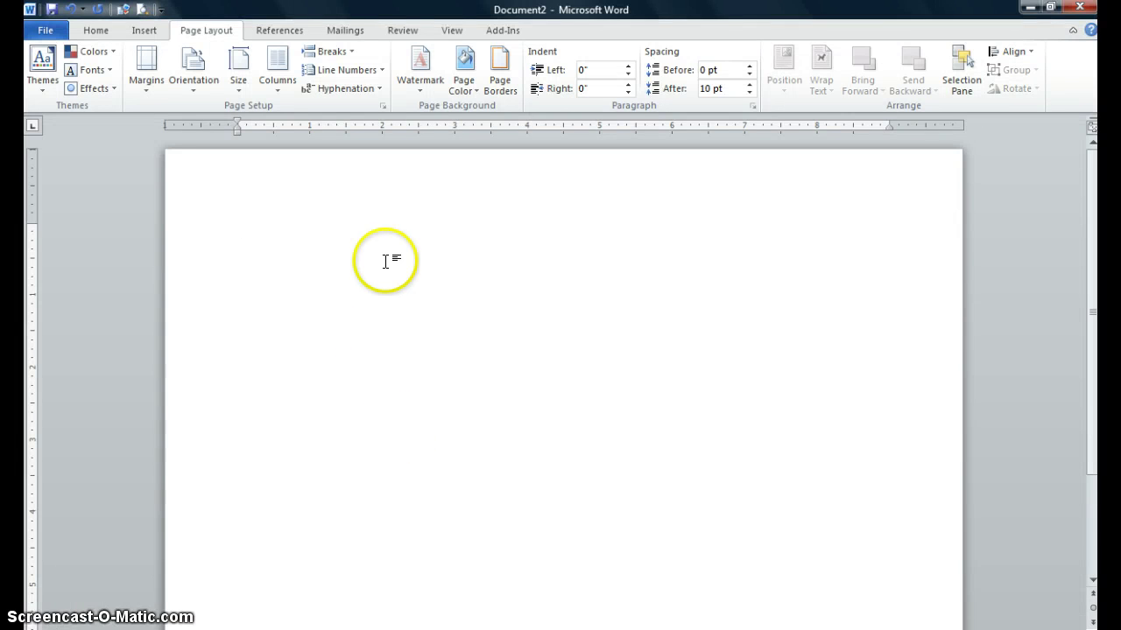
click(94, 30)
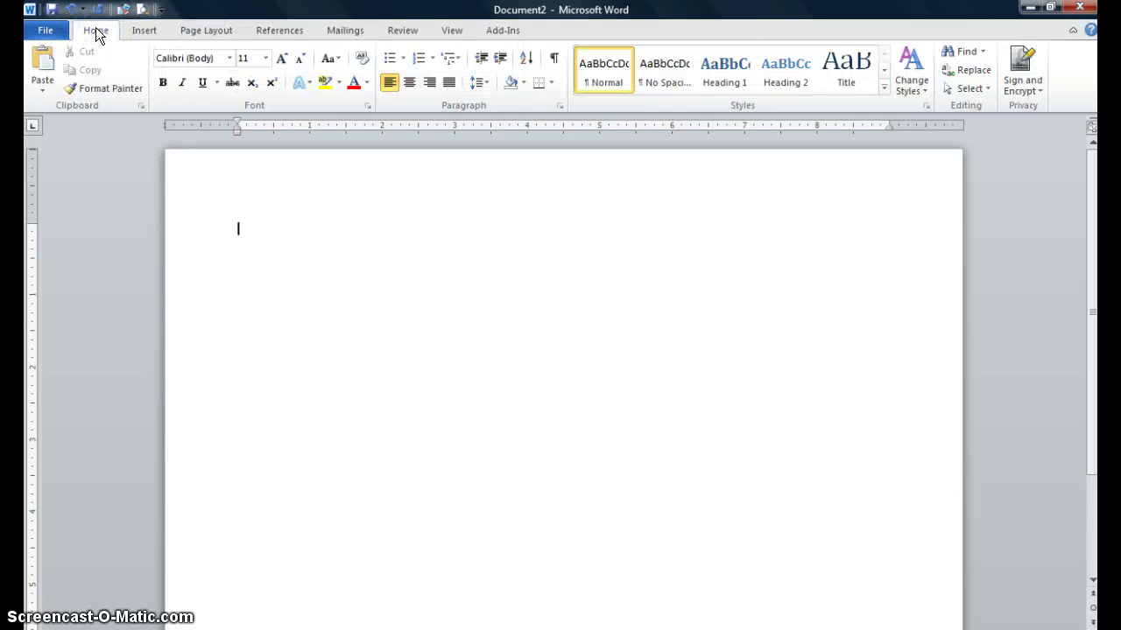
click(42, 63)
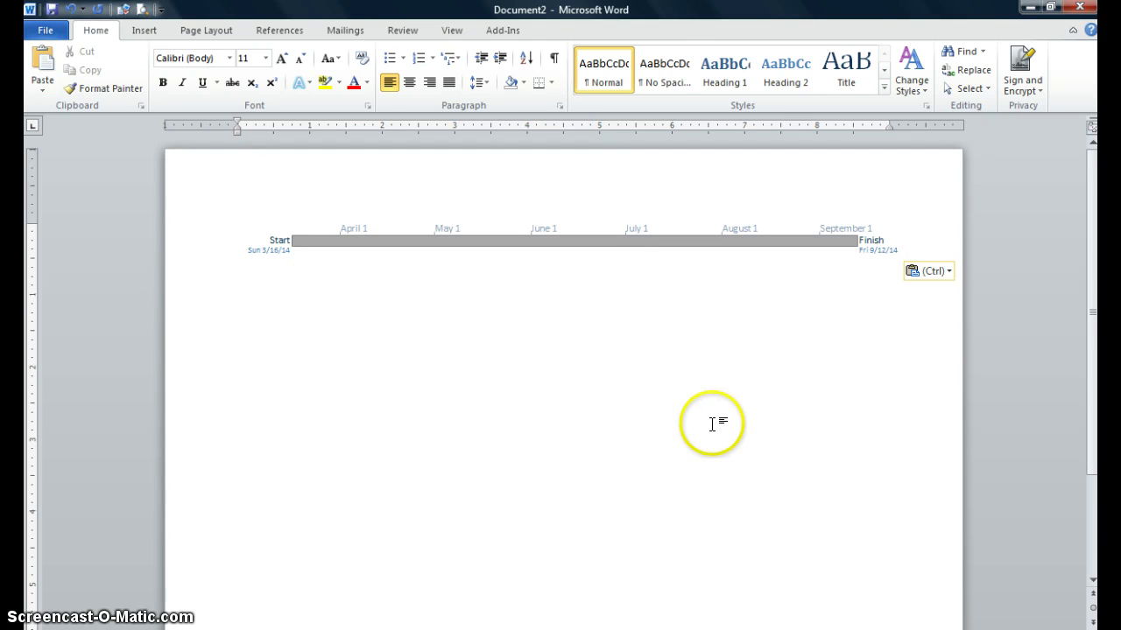
key(Return)
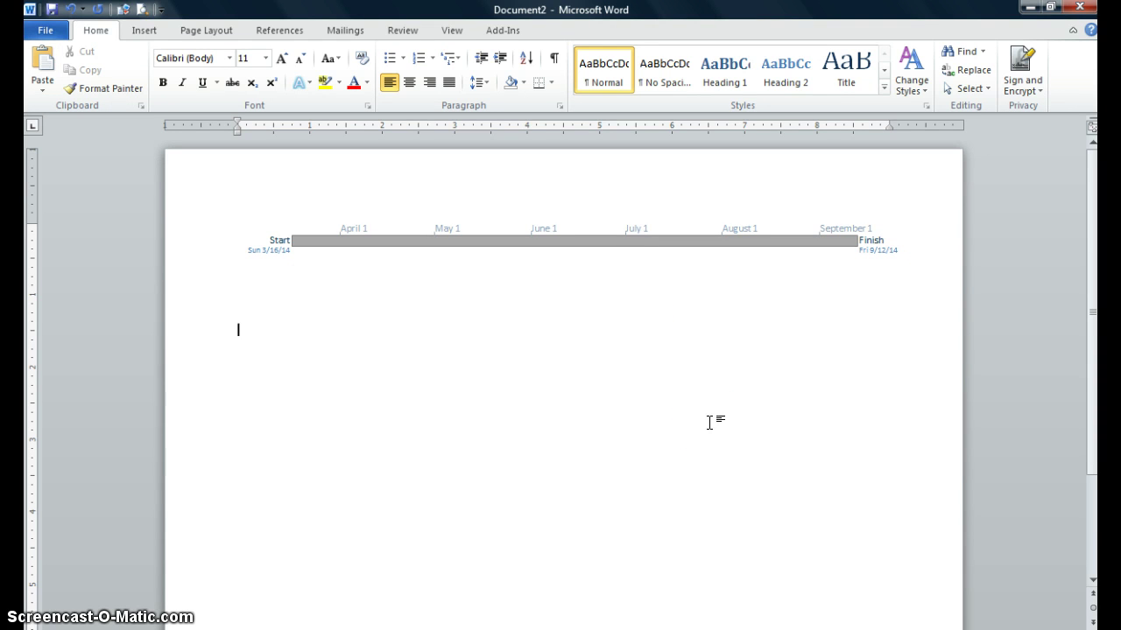
Switch back to Project and copy rows 0 through 18 as a picture, rendered for printer with selected rows and the timescale as shown on screen.
click(592, 570)
mouse_move(522, 629)
click(522, 604)
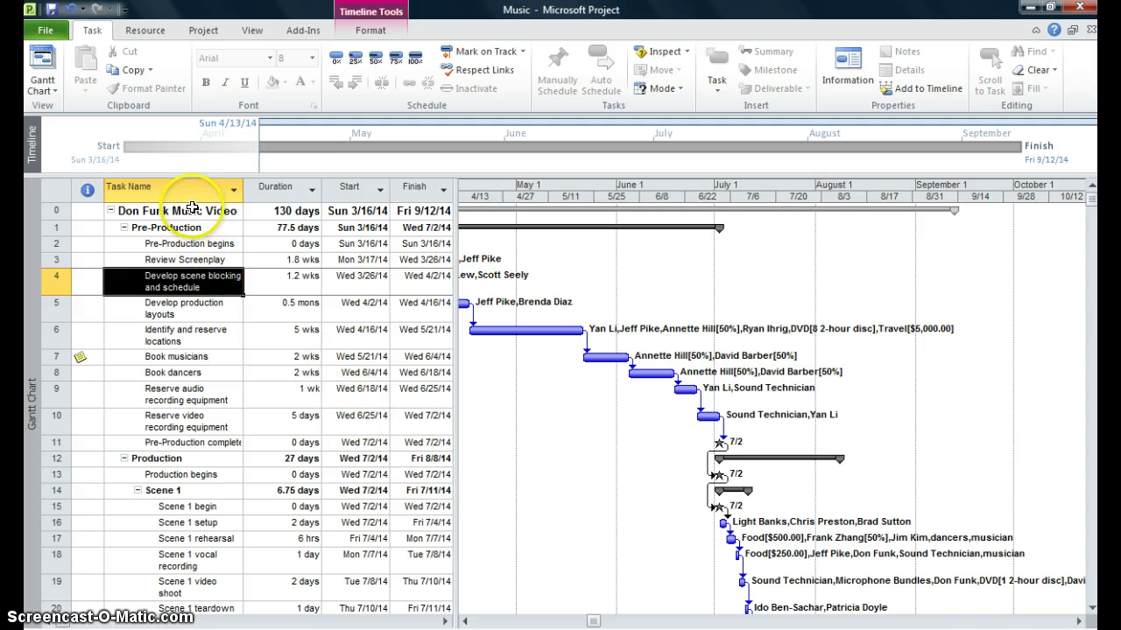
drag(175, 211, 171, 566)
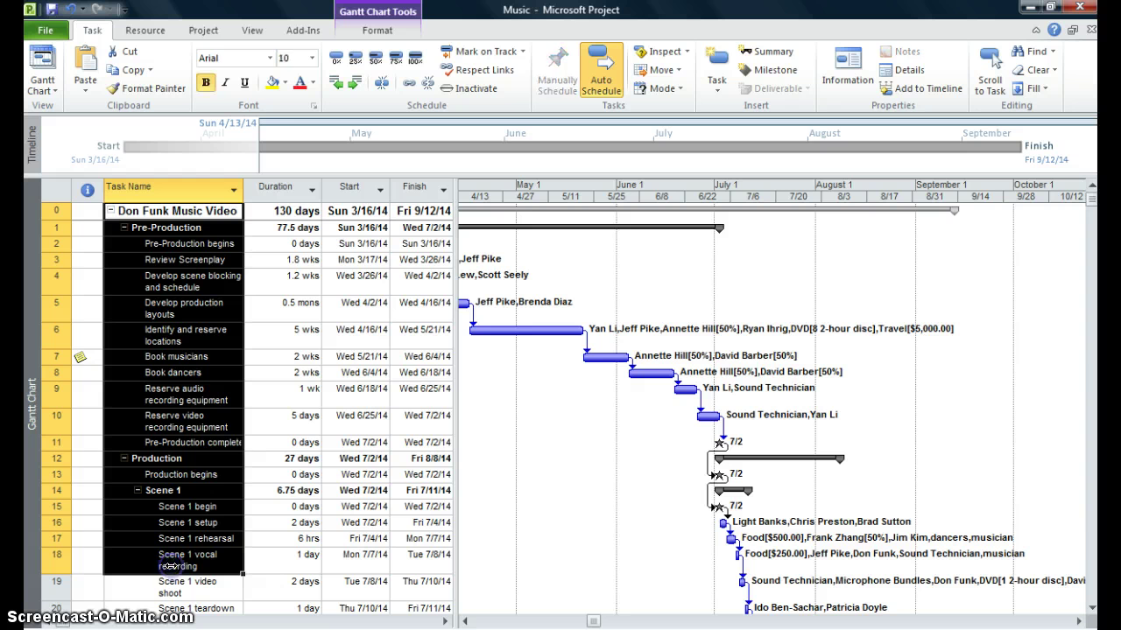
click(152, 70)
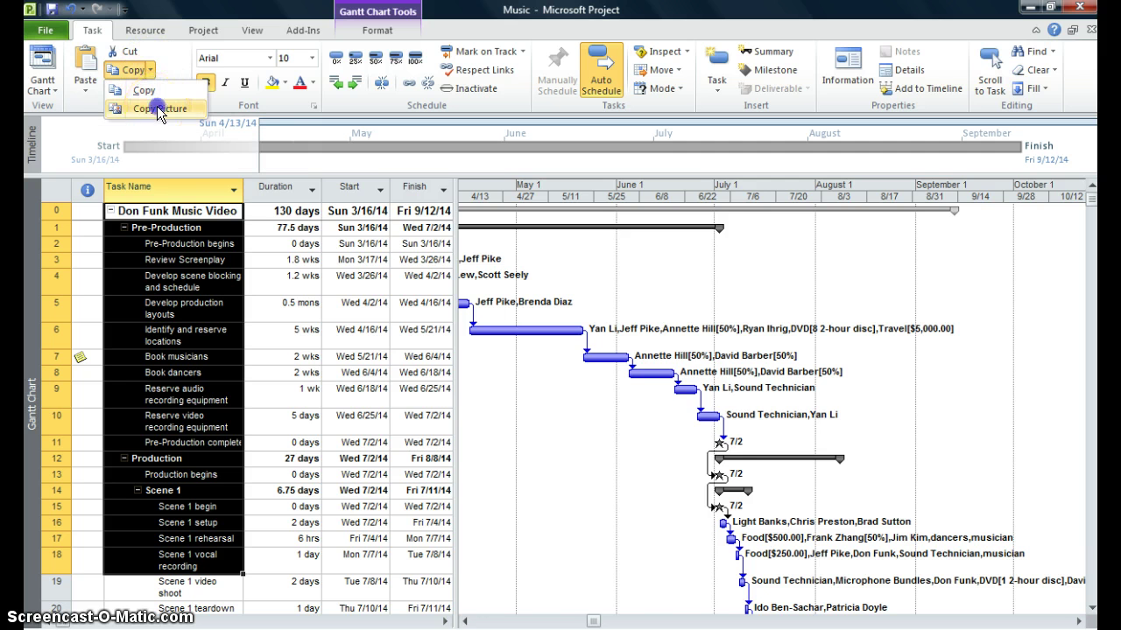
click(157, 106)
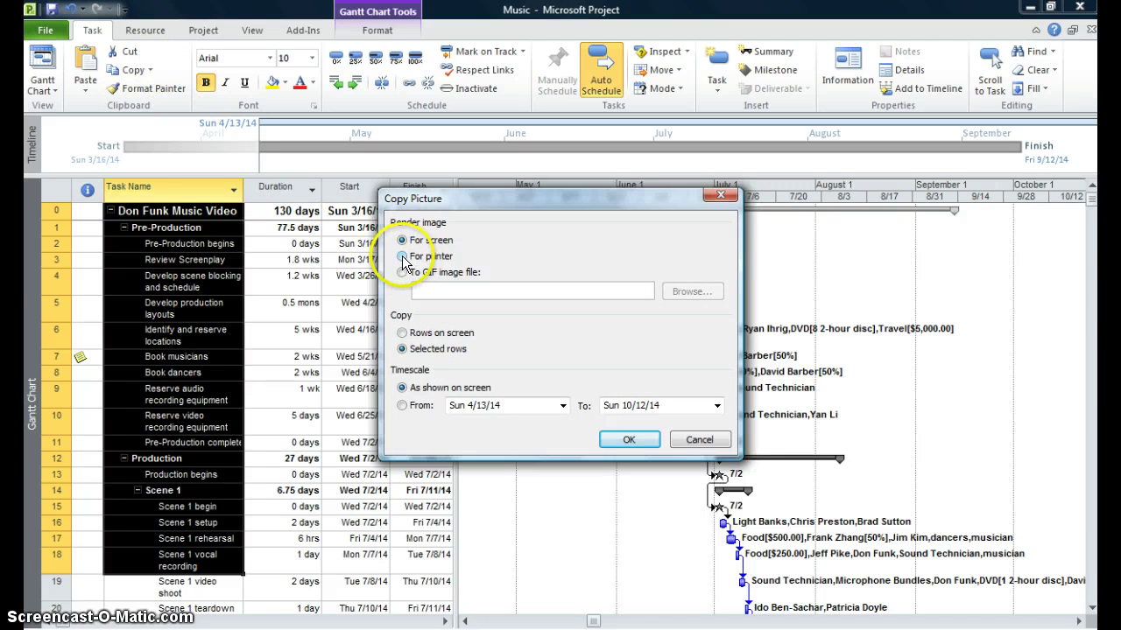
click(402, 255)
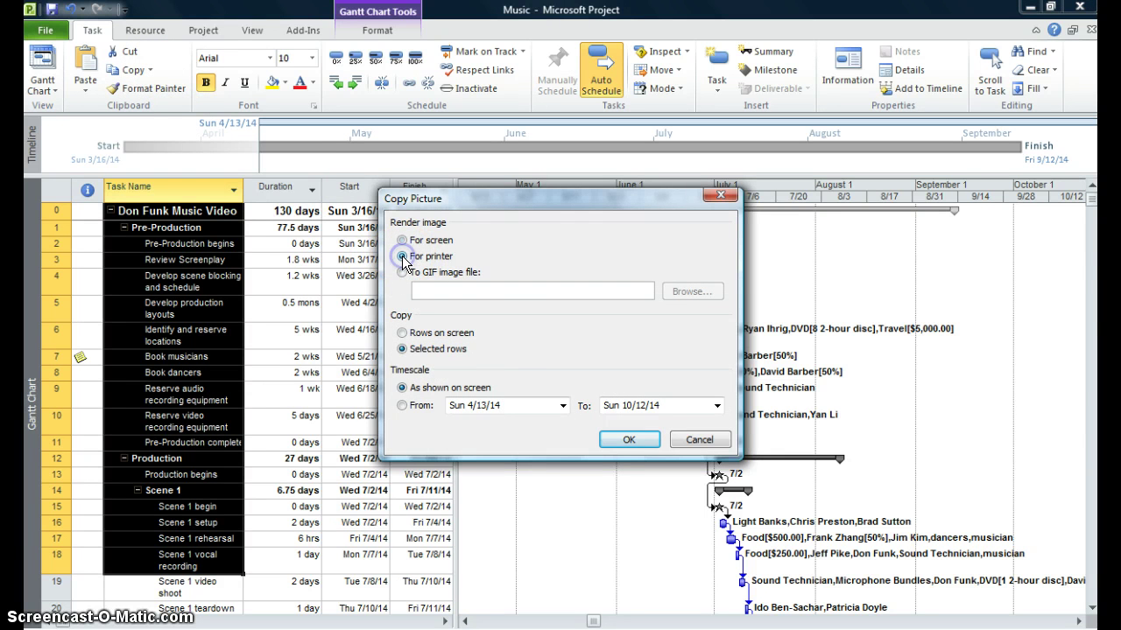
click(629, 440)
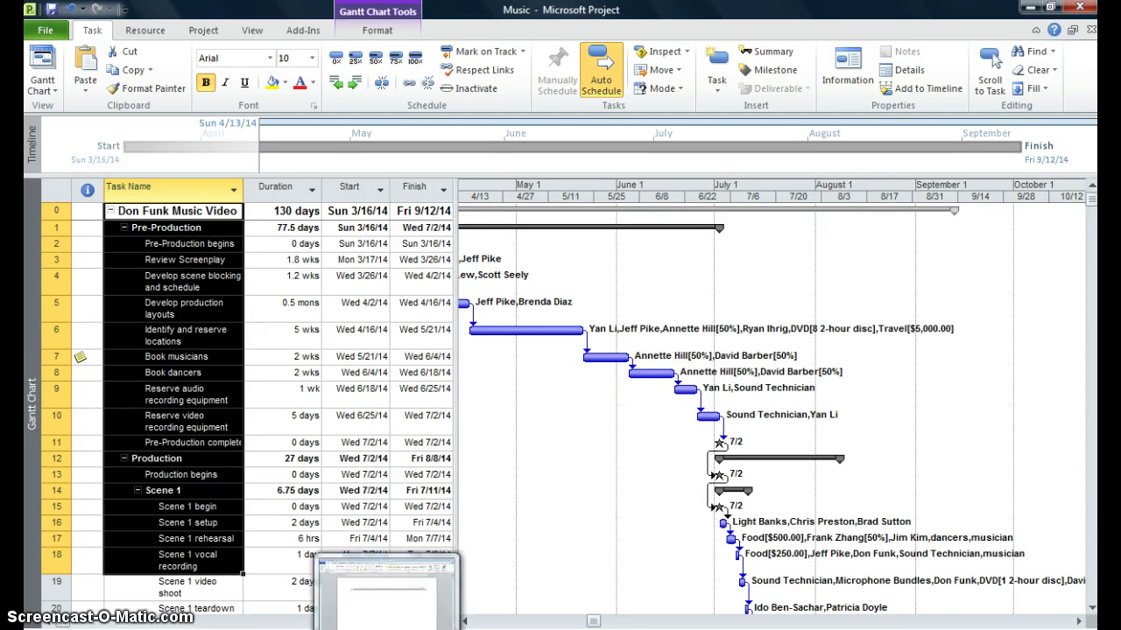
Switch to the Word document, paste the Gantt chart picture below the timeline and add two new lines beneath it.
click(413, 608)
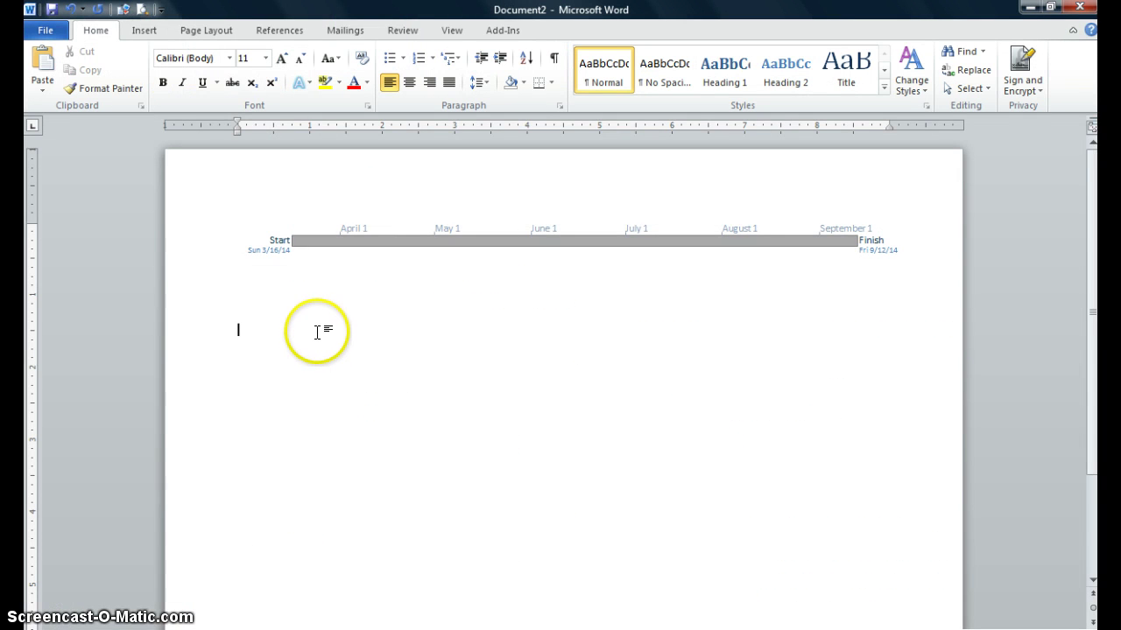
click(44, 64)
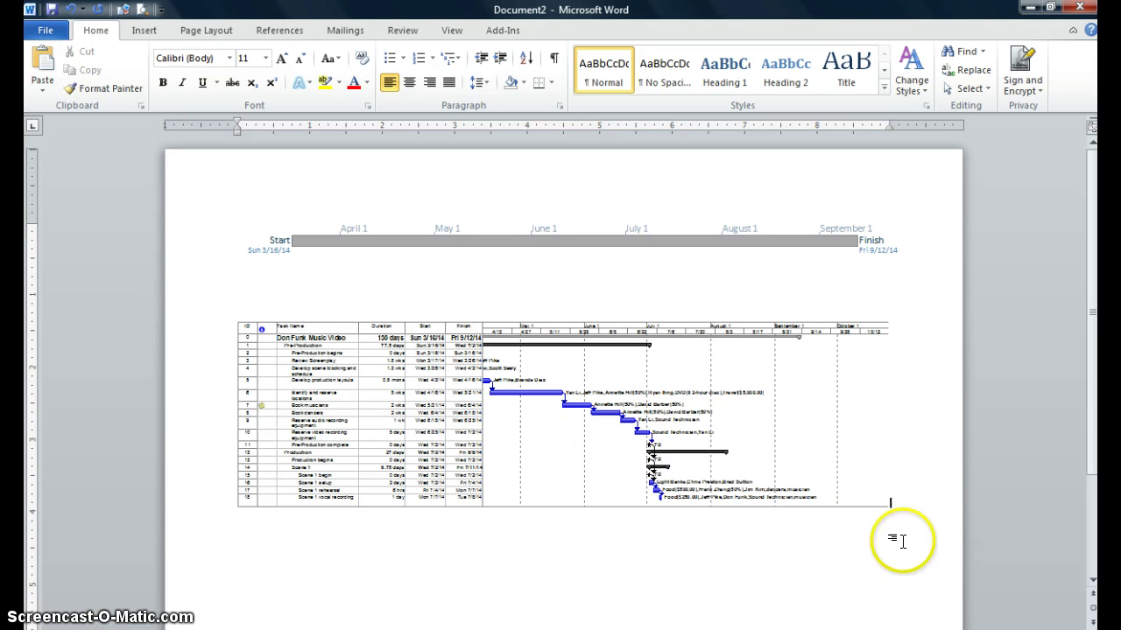
key(Return)
key(Return)
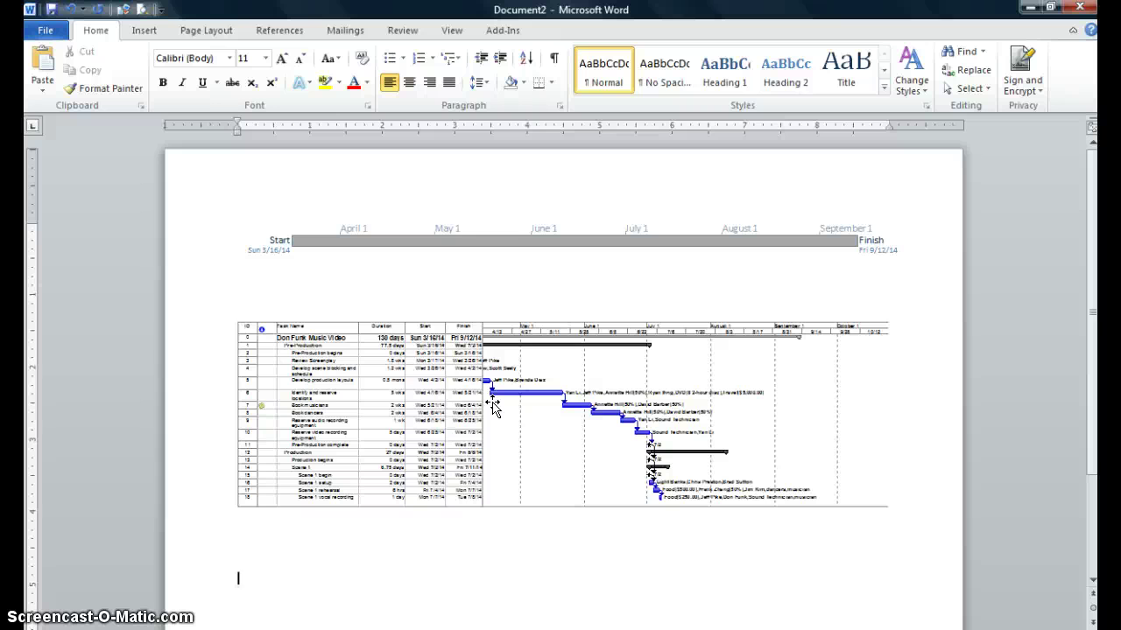
click(456, 493)
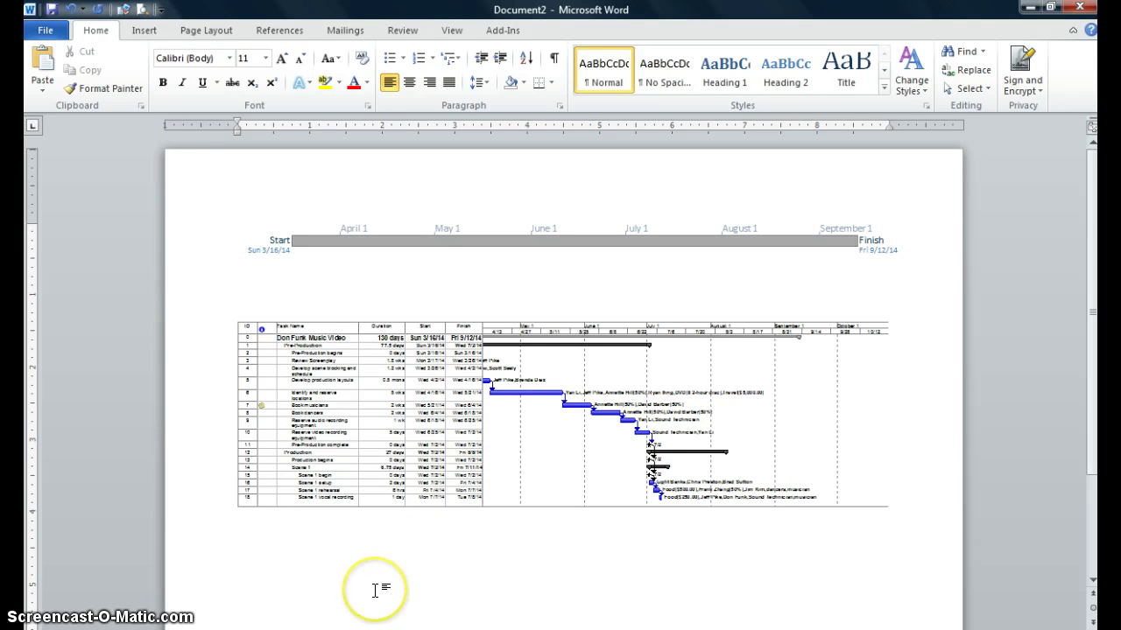
click(368, 618)
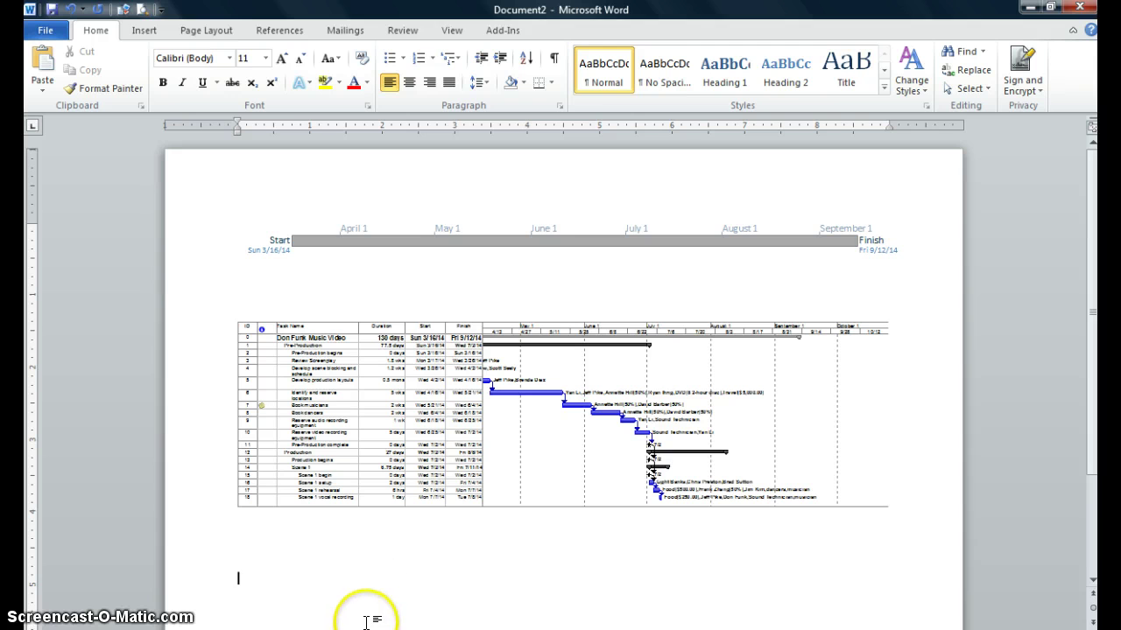